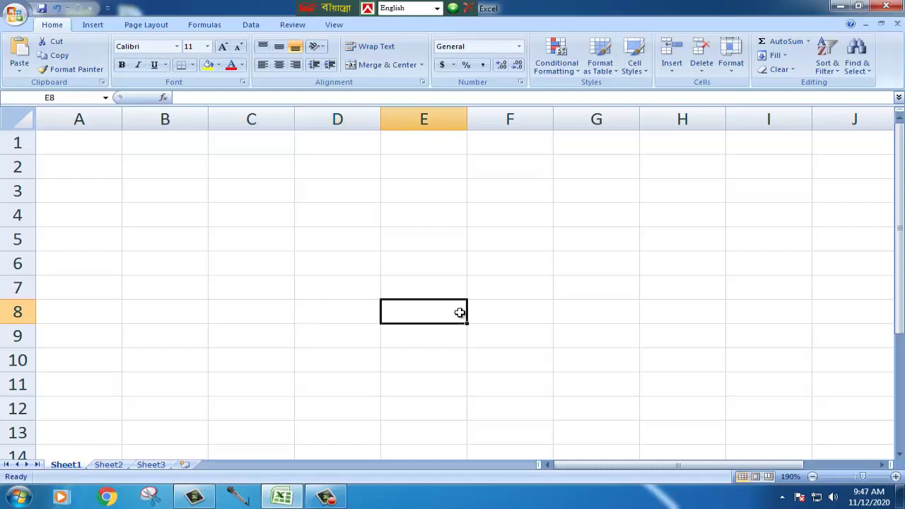
Enter the sample text ghj into cells C5 and C6.
click(408, 296)
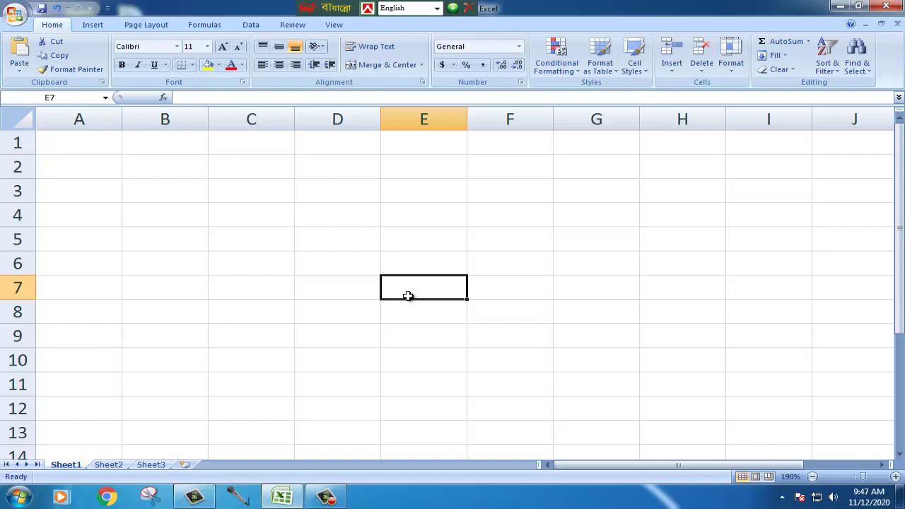
click(238, 241)
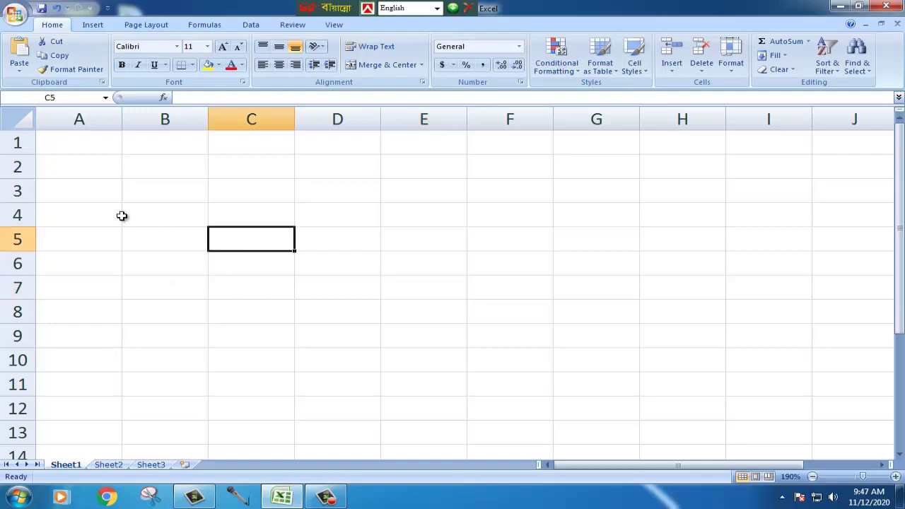
drag(58, 139, 604, 408)
click(602, 364)
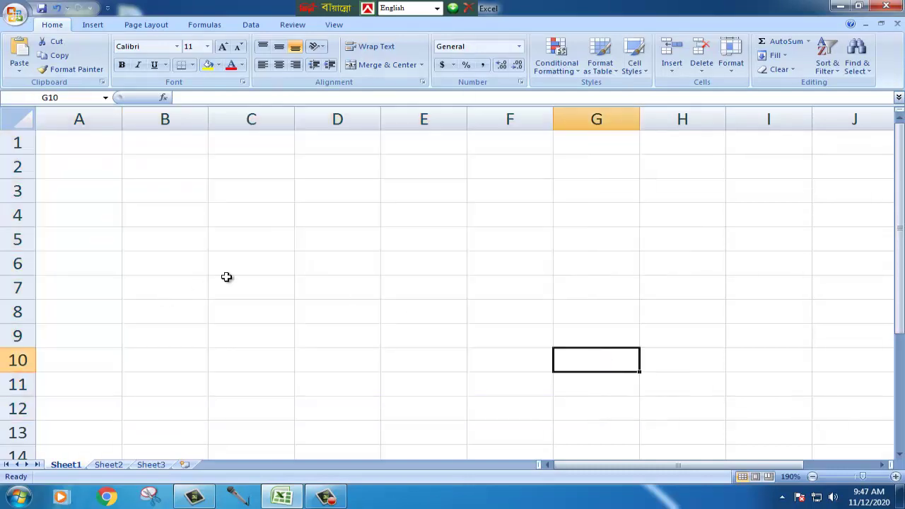
click(202, 244)
click(233, 247)
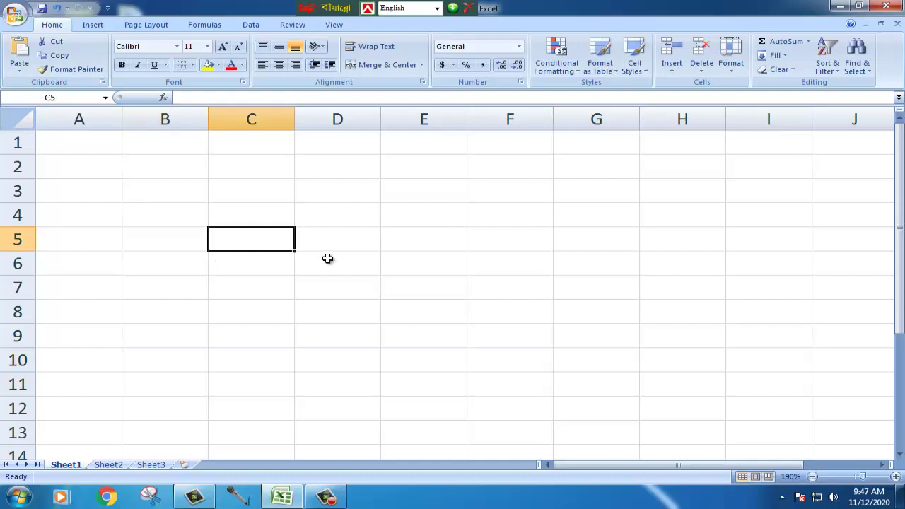
click(335, 243)
click(344, 263)
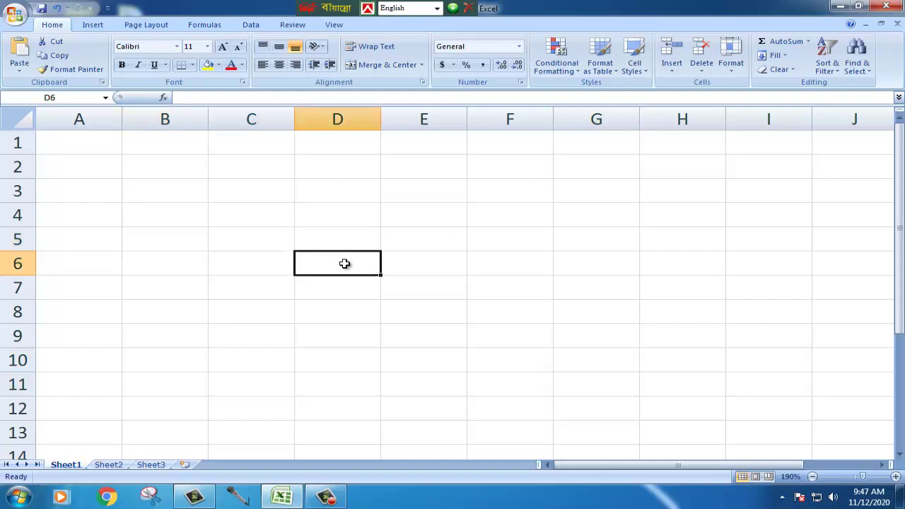
click(264, 262)
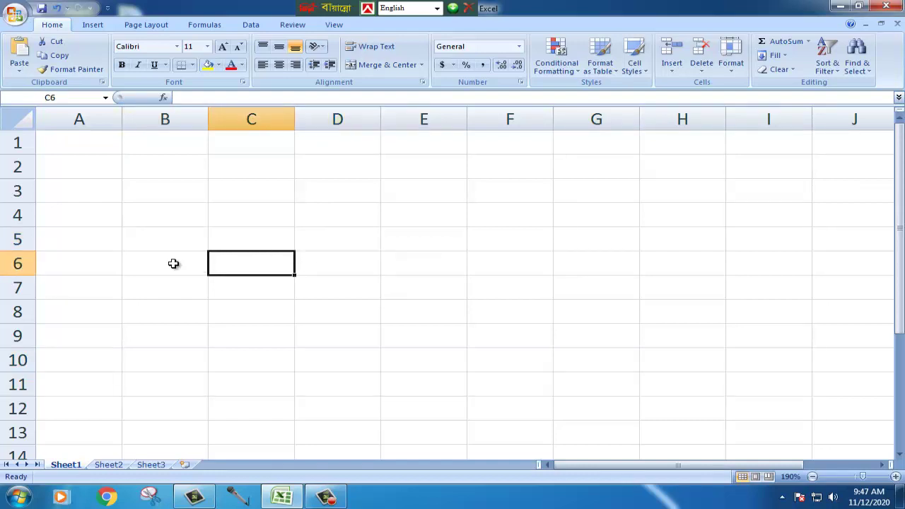
click(174, 263)
click(256, 246)
text(ghj)
click(261, 273)
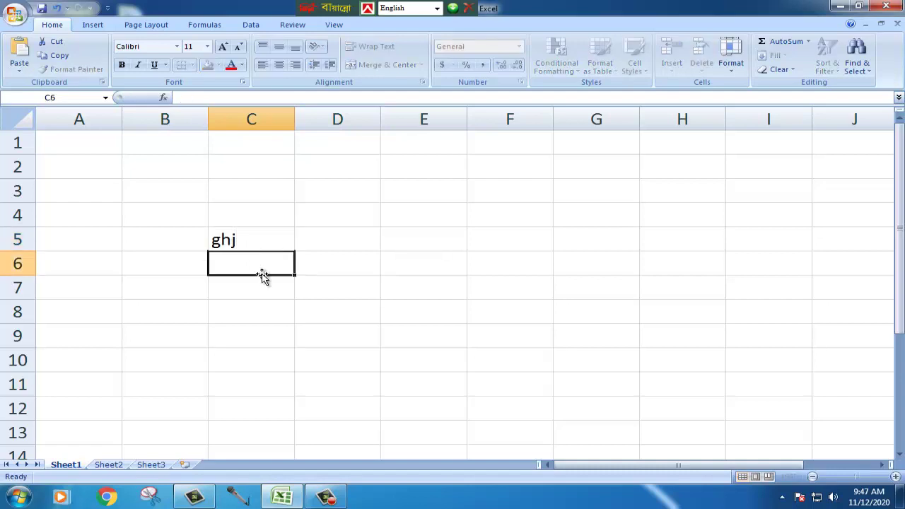
text(ghj)
Enter ghj into cells B7 and B5 as well.
click(182, 280)
text(ghj)
click(177, 261)
click(174, 240)
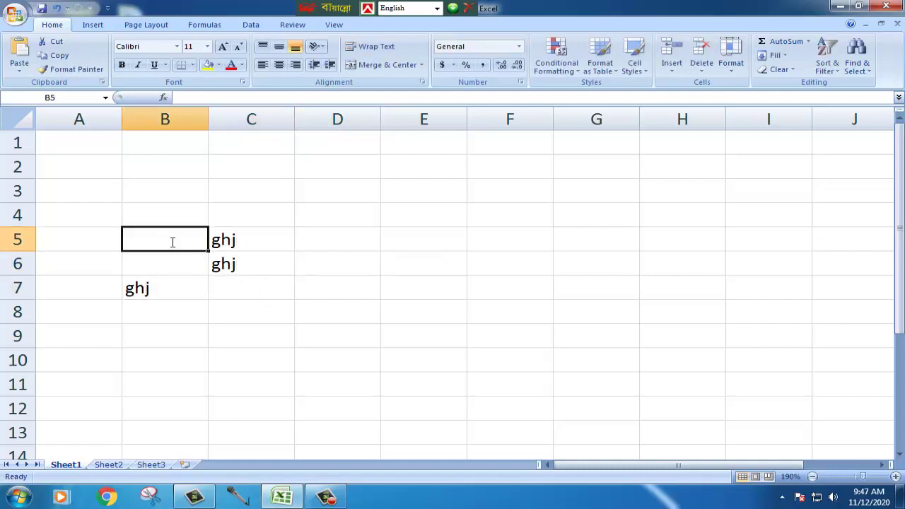
text(ghj)
click(359, 292)
click(186, 269)
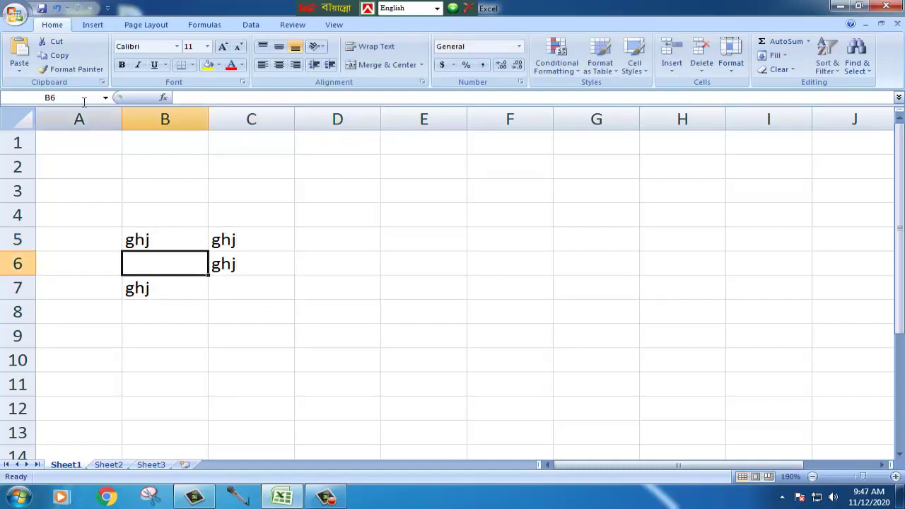
Check the sheet in Print Preview, zooming in on the page, then close the preview.
click(16, 13)
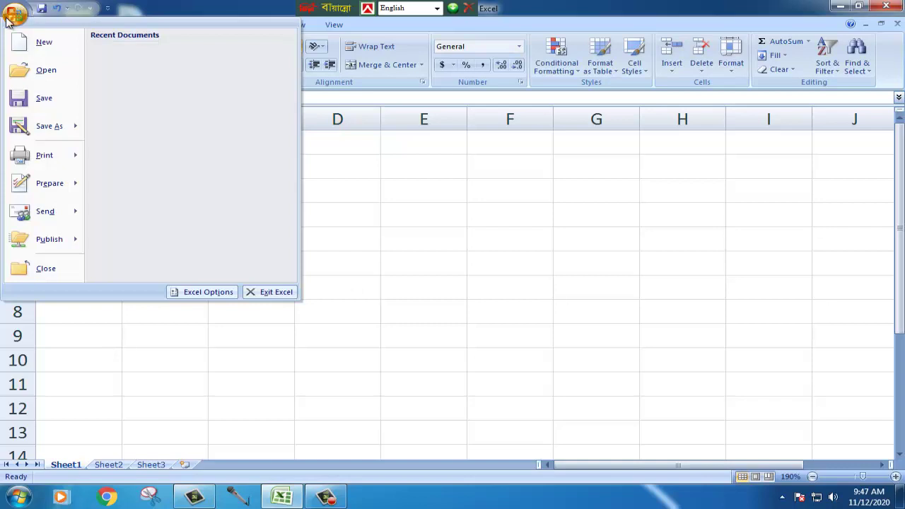
mouse_move(21, 160)
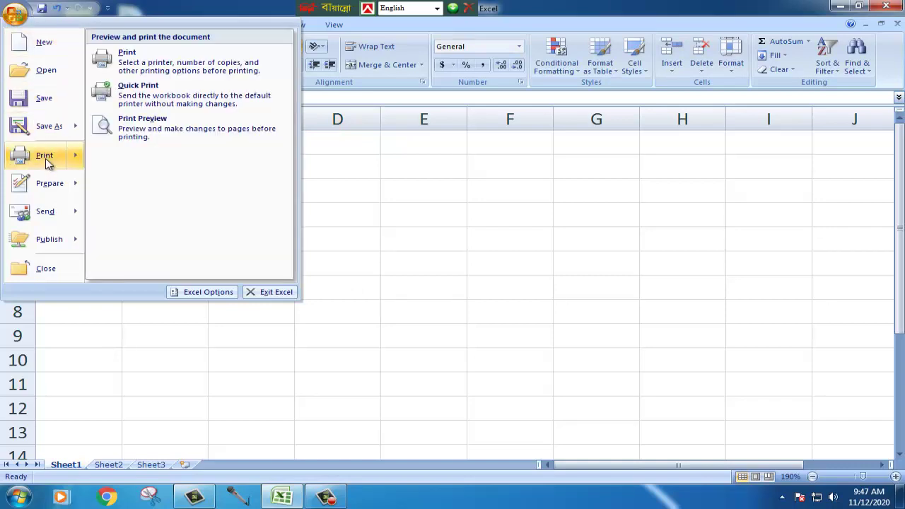
click(144, 131)
click(364, 162)
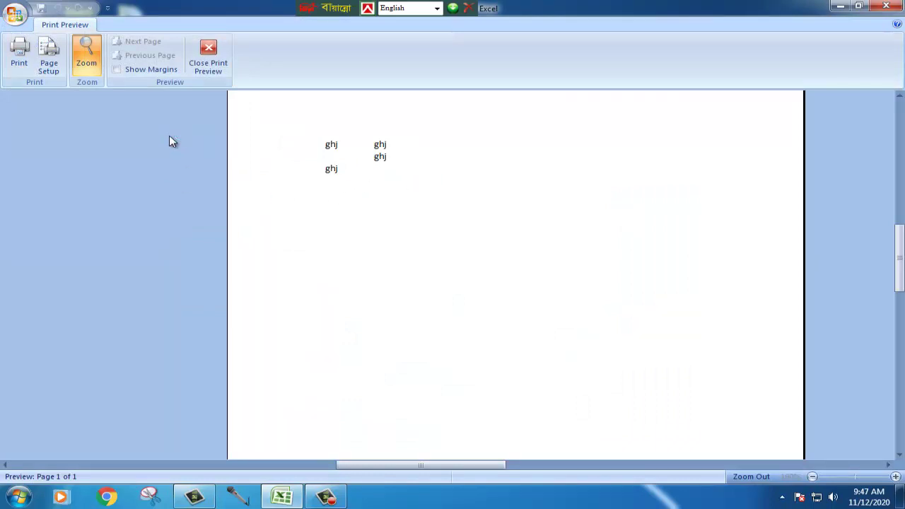
click(204, 61)
Clear the ghj entries from B5:C7.
click(318, 297)
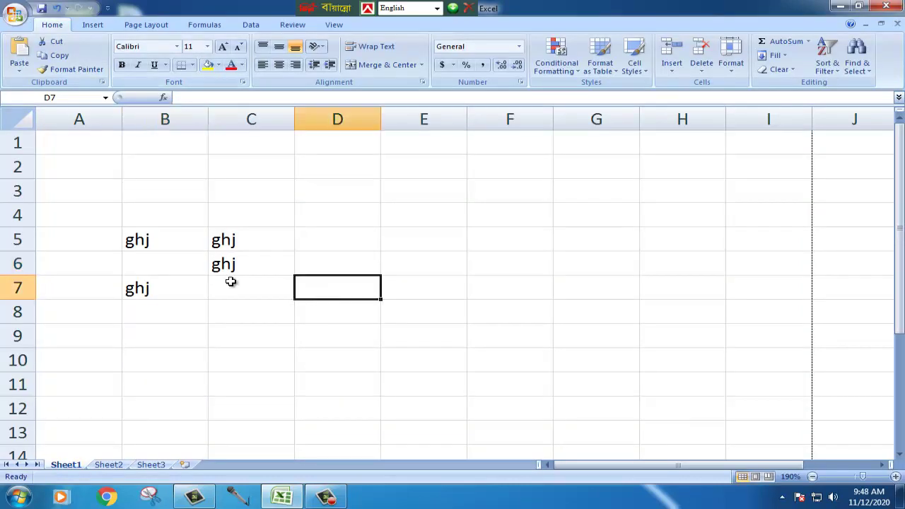
drag(130, 240, 234, 280)
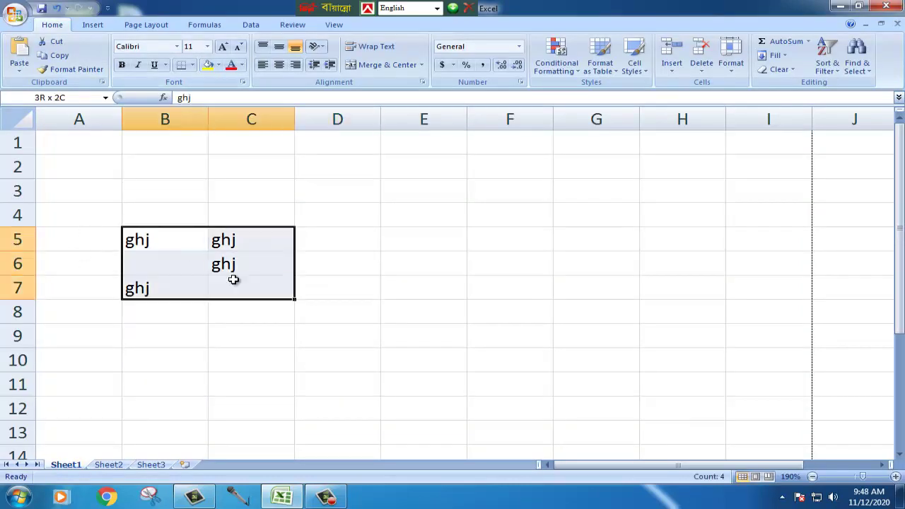
click(348, 308)
mouse_move(141, 239)
mouse_down()
mouse_move(212, 299)
mouse_move(219, 293)
mouse_up()
key(Delete)
Apply All Borders to the range A4:F9.
click(304, 305)
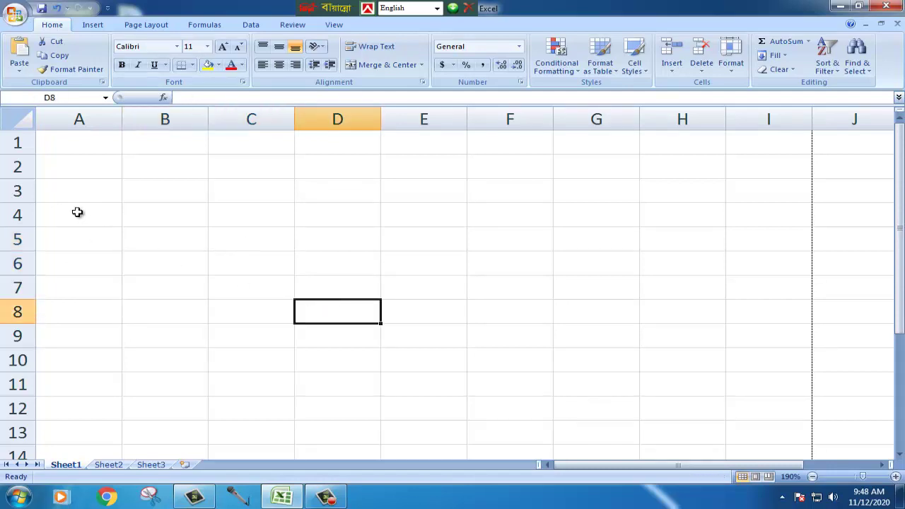
drag(75, 213, 527, 329)
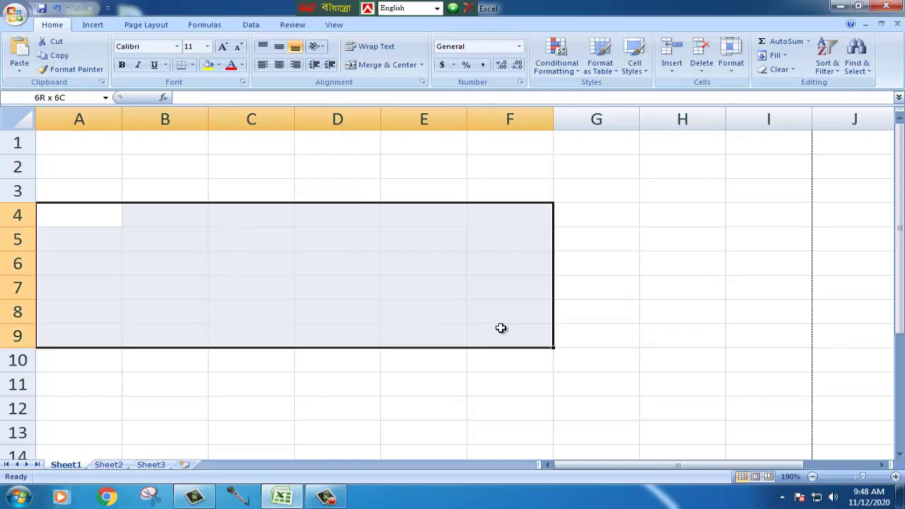
click(347, 283)
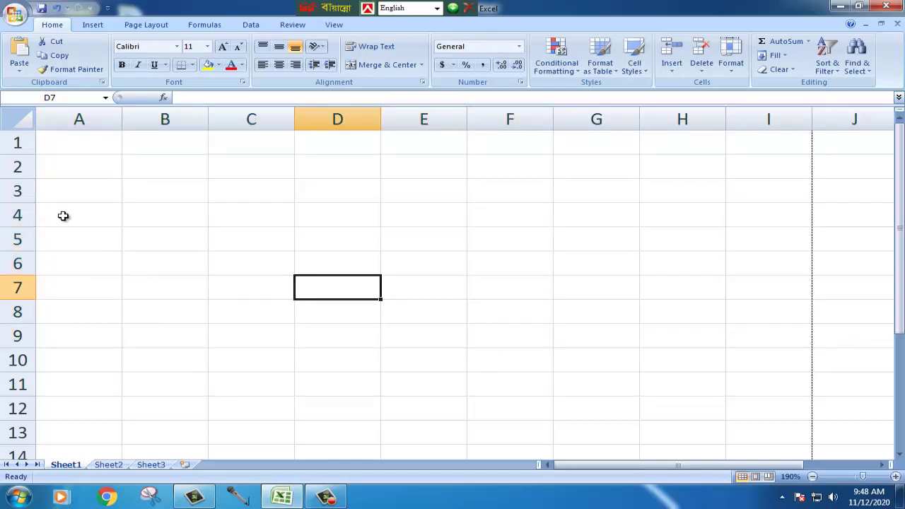
mouse_move(63, 214)
mouse_down()
mouse_move(460, 296)
mouse_move(545, 333)
mouse_up()
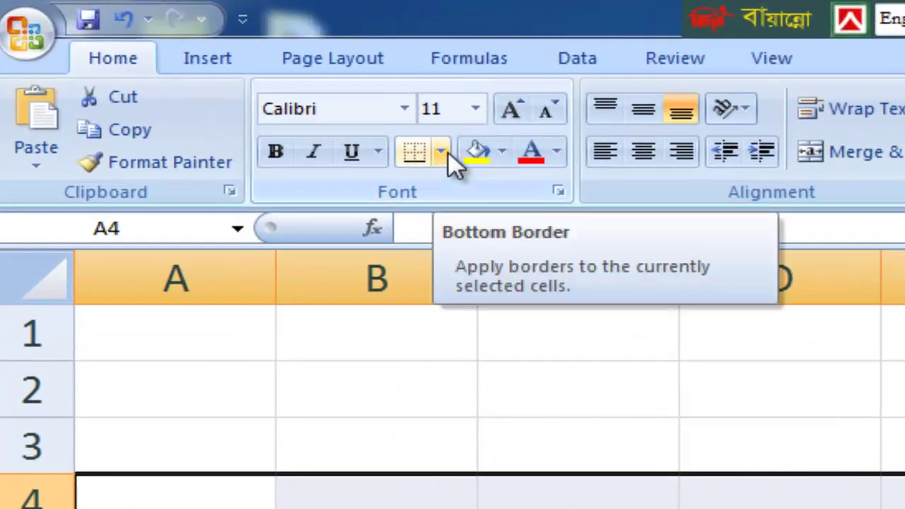
click(441, 152)
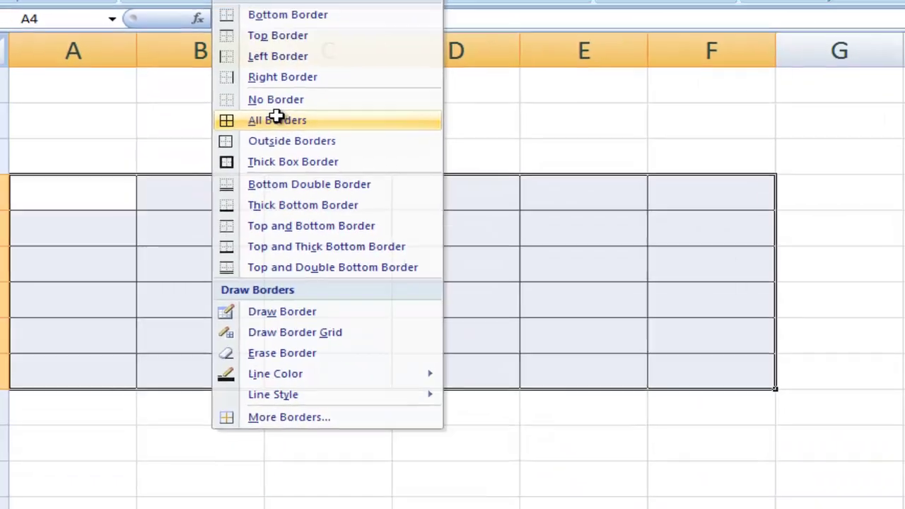
click(277, 116)
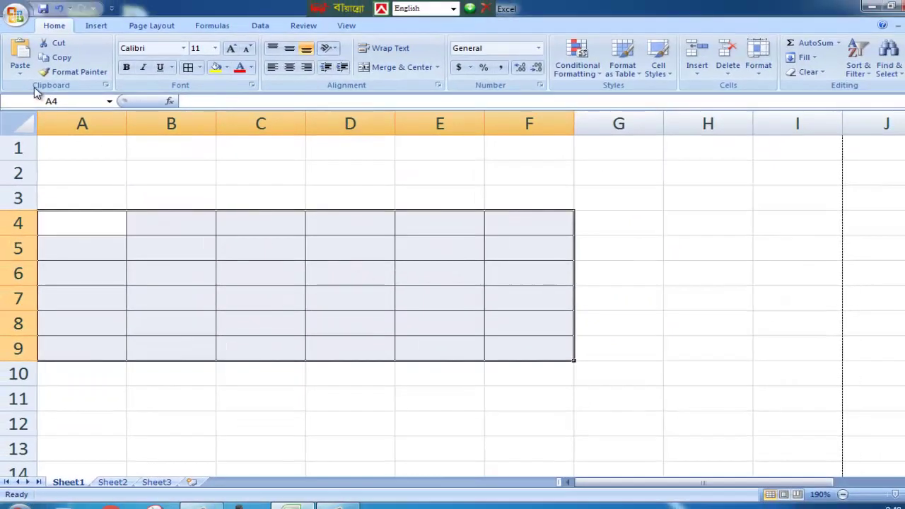
click(14, 13)
mouse_move(44, 164)
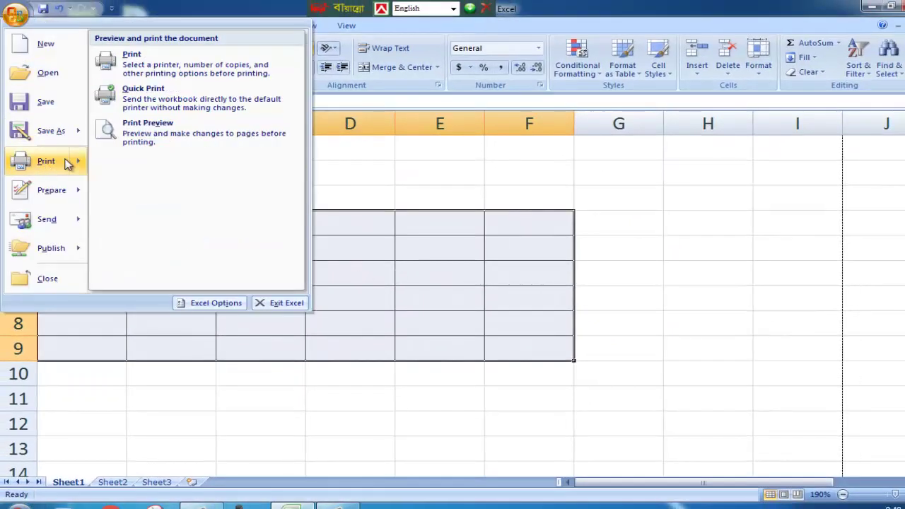
click(150, 143)
click(405, 149)
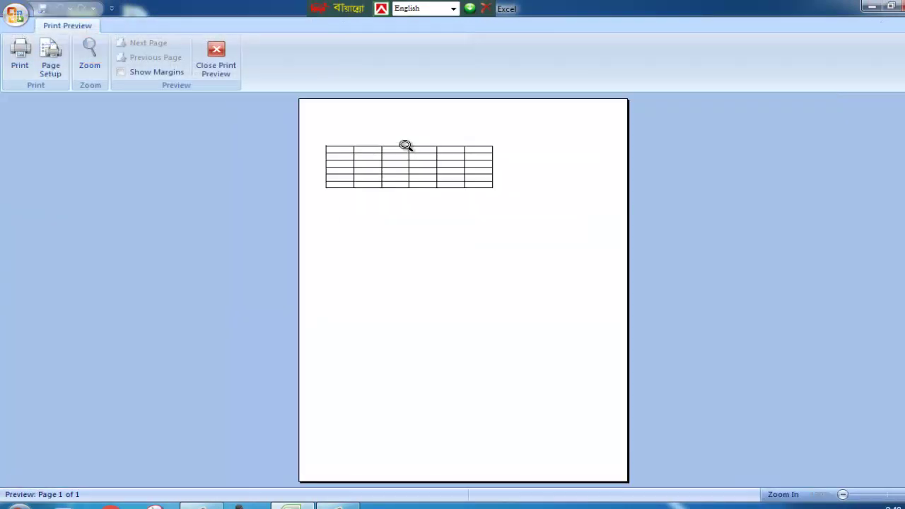
click(390, 157)
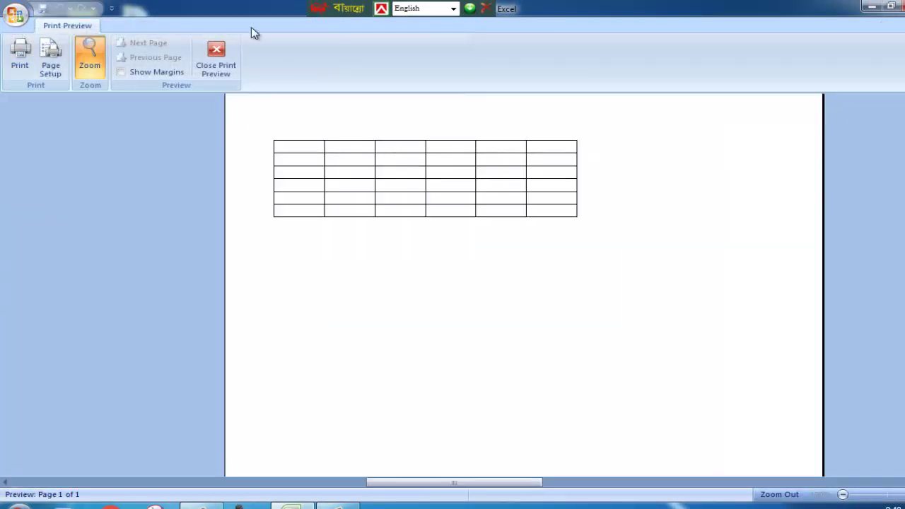
click(229, 53)
click(652, 298)
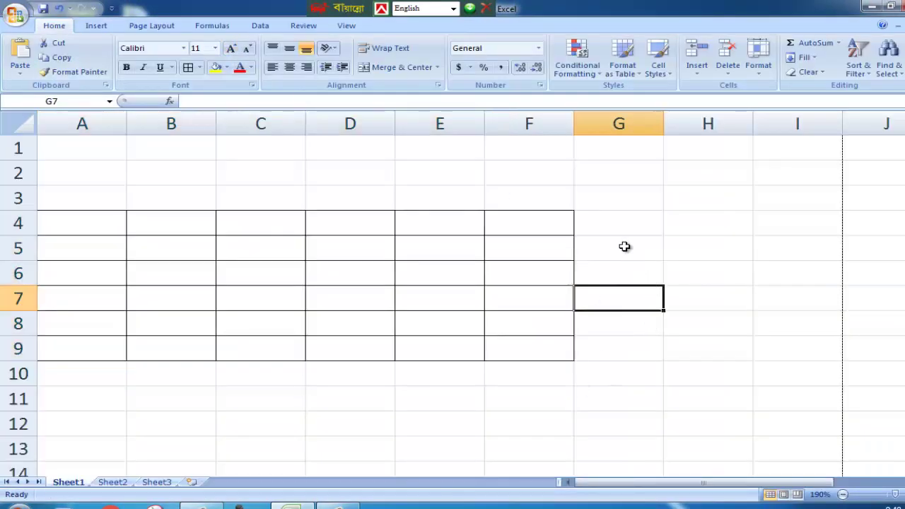
Select the bordered table range A4:F9.
scroll(412, 356, down, 4)
scroll(409, 353, up, 4)
click(237, 273)
click(190, 279)
click(337, 421)
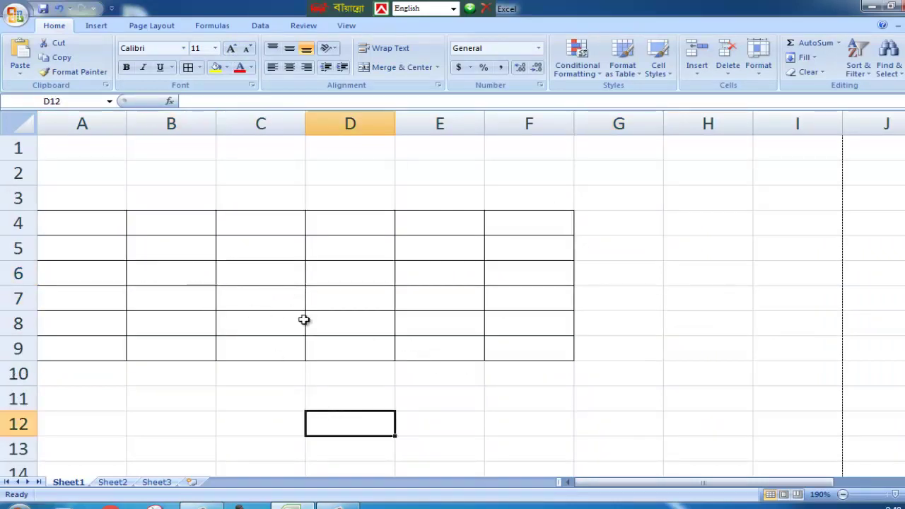
click(238, 299)
click(198, 276)
click(142, 247)
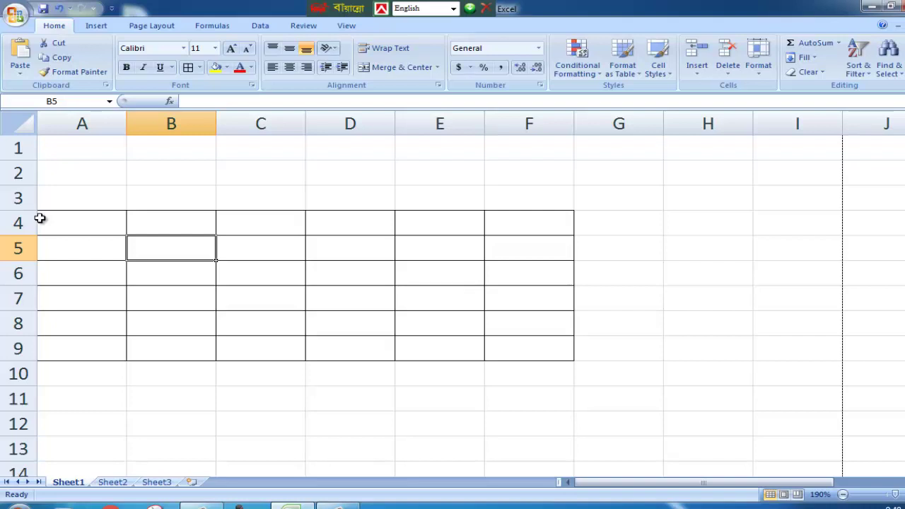
drag(40, 218, 537, 358)
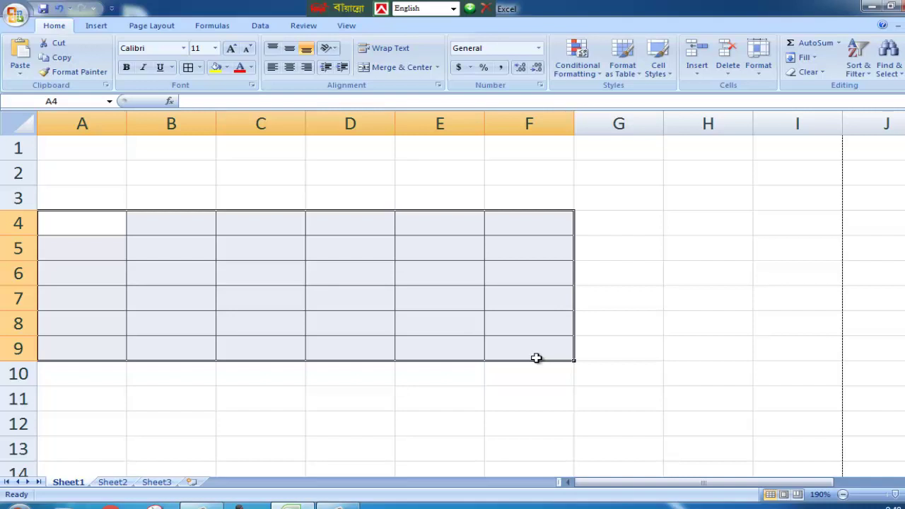
click(361, 283)
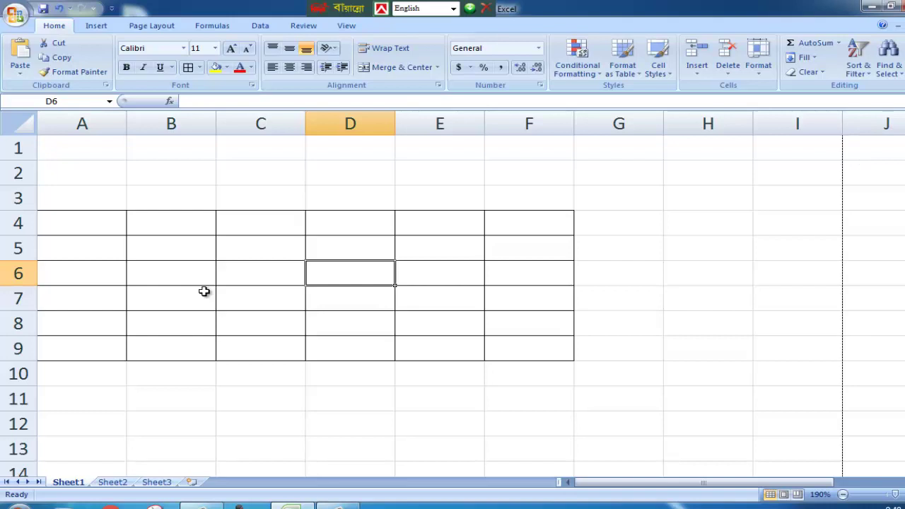
Select the row 6 cells from A6 through F6.
click(106, 274)
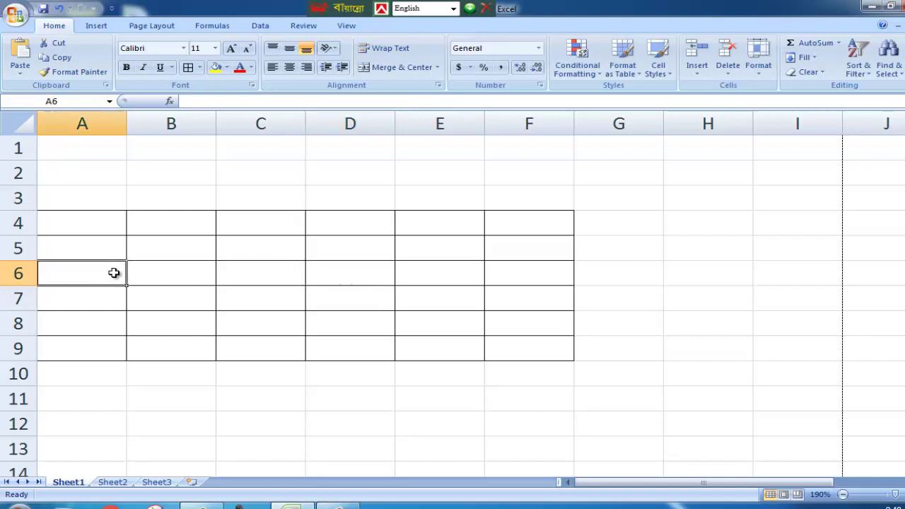
click(177, 276)
click(262, 279)
click(333, 281)
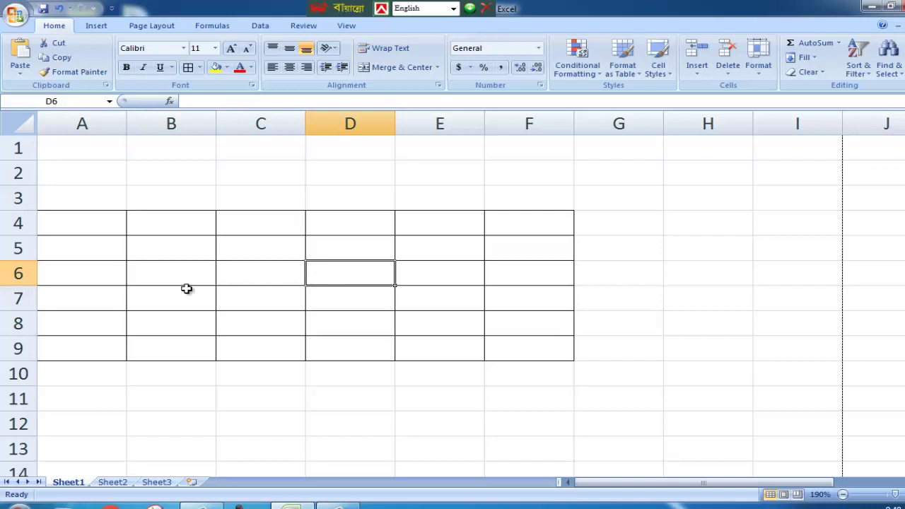
drag(90, 275, 524, 276)
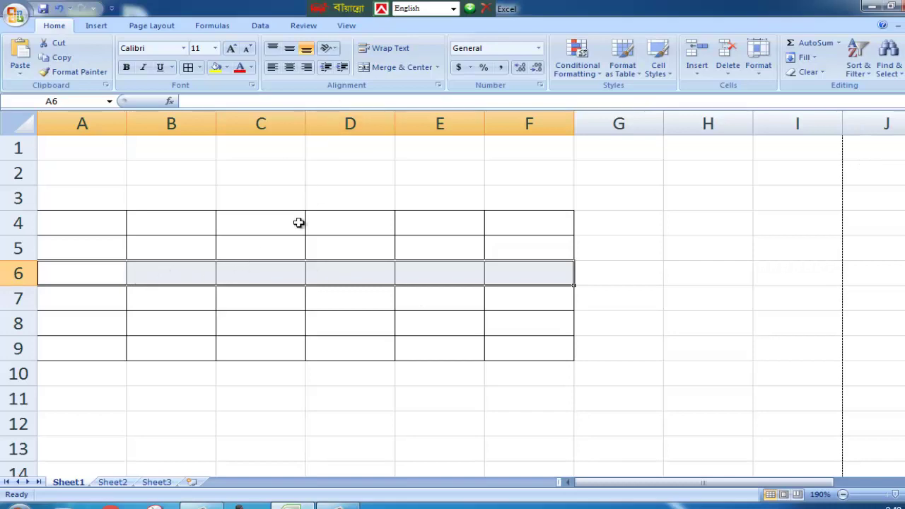
Merge and centre A6:F6 and enter the title 'Excel Tutorial'.
click(180, 276)
drag(70, 269, 490, 273)
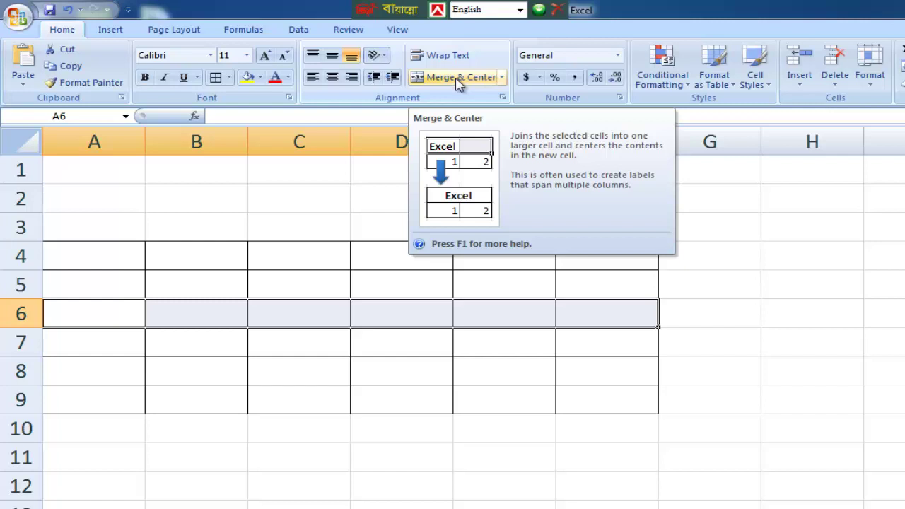
click(458, 79)
click(345, 375)
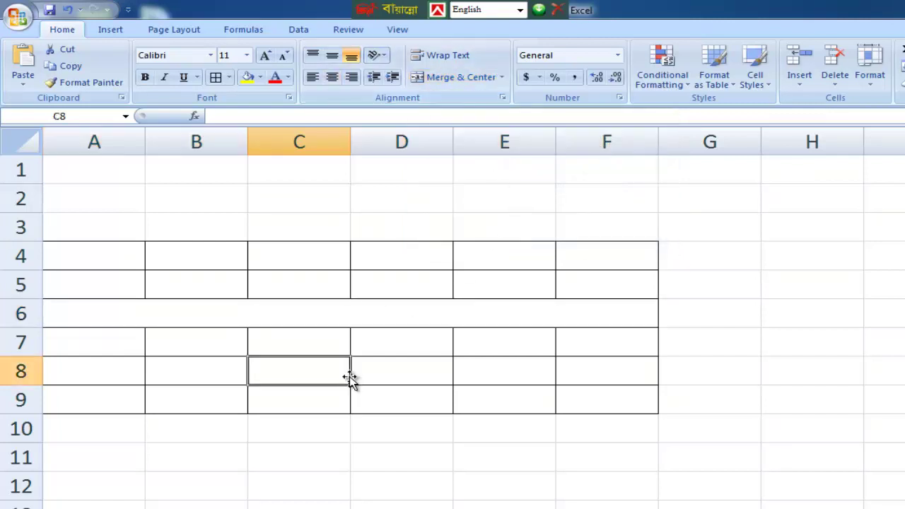
click(121, 312)
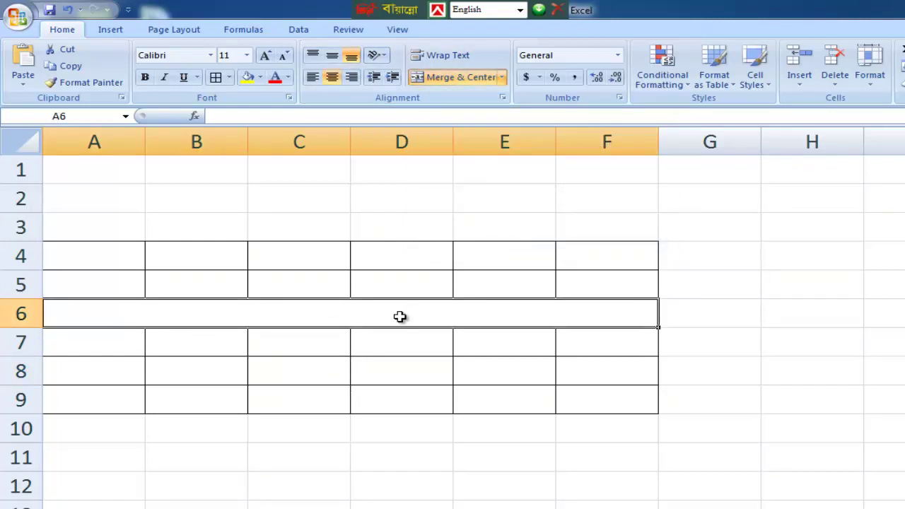
text(Excel Tutorial)
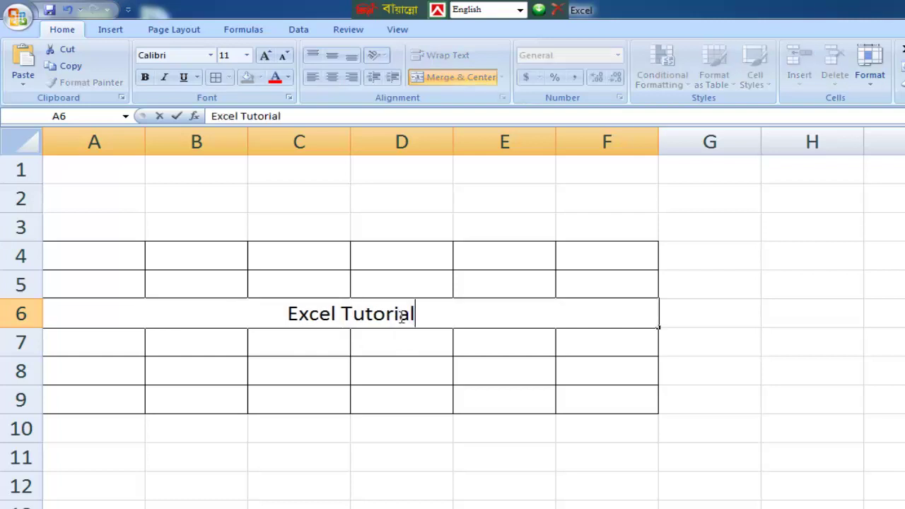
click(433, 358)
click(380, 308)
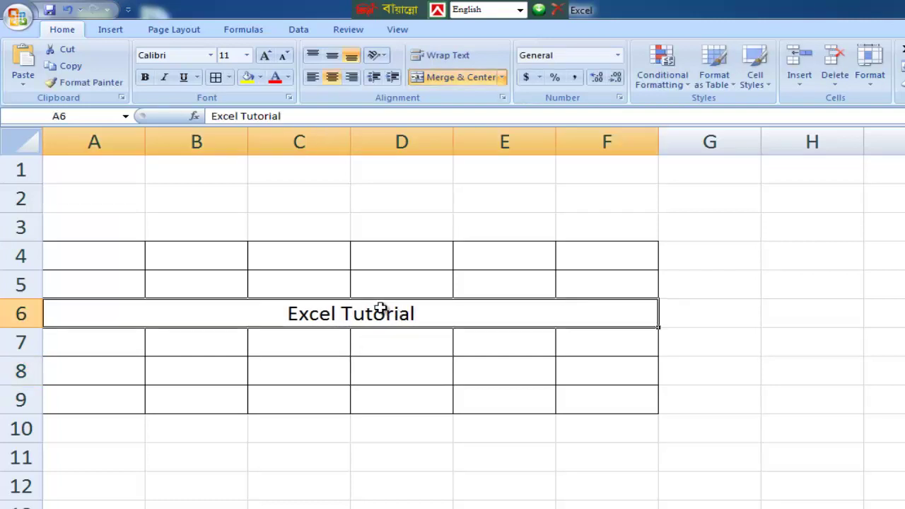
Format the title at 12 pt, bold, with a yellow fill.
click(263, 55)
click(263, 56)
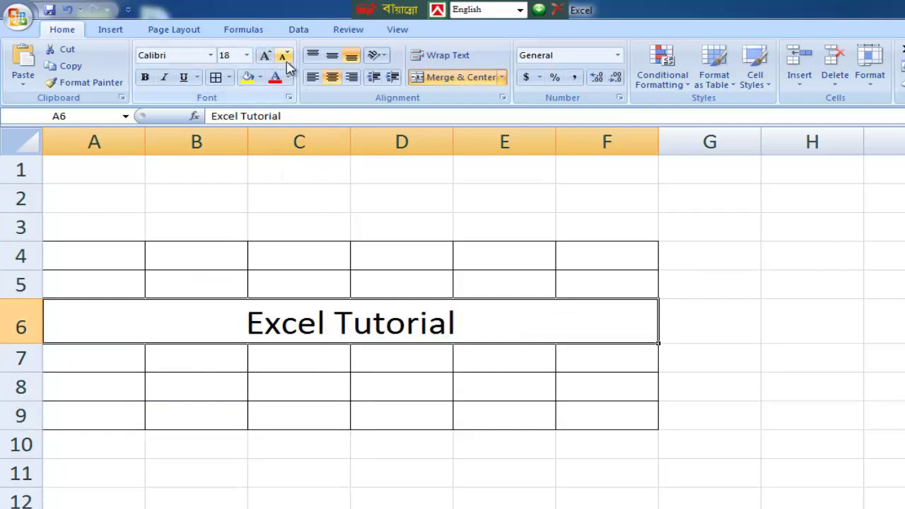
click(285, 56)
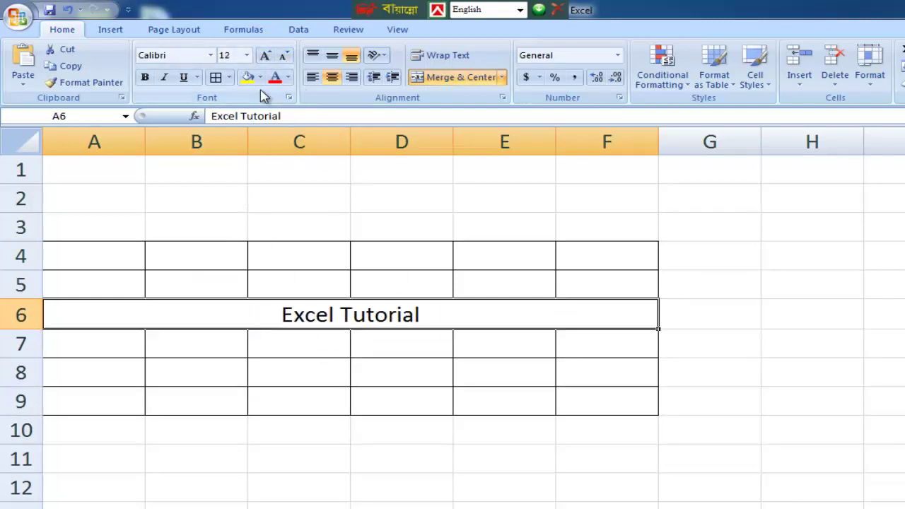
click(261, 78)
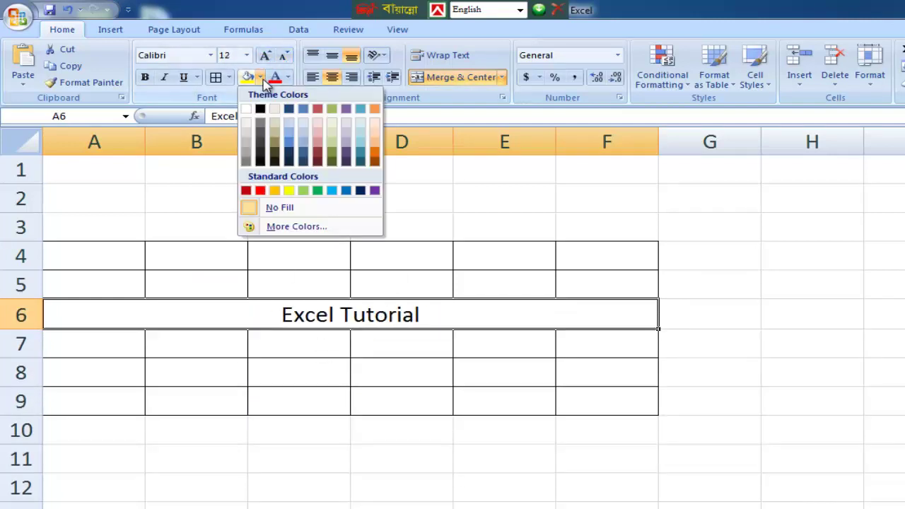
click(289, 191)
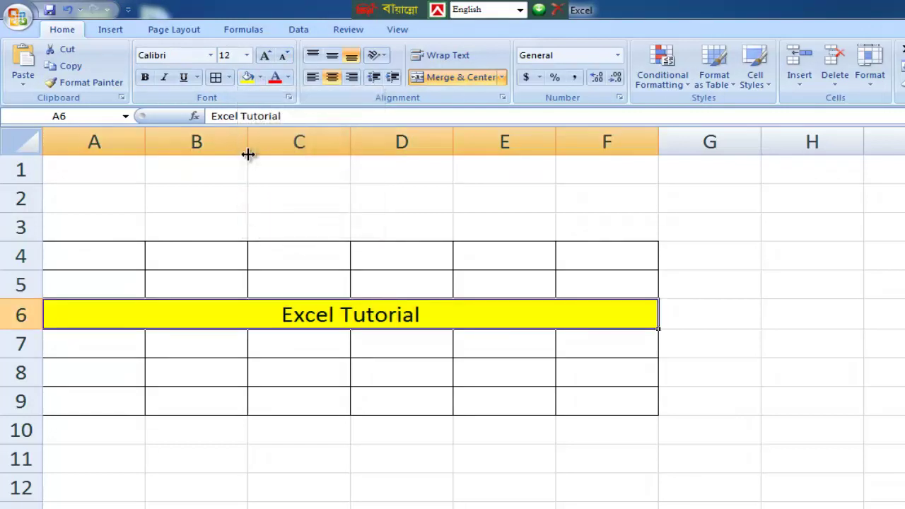
click(145, 77)
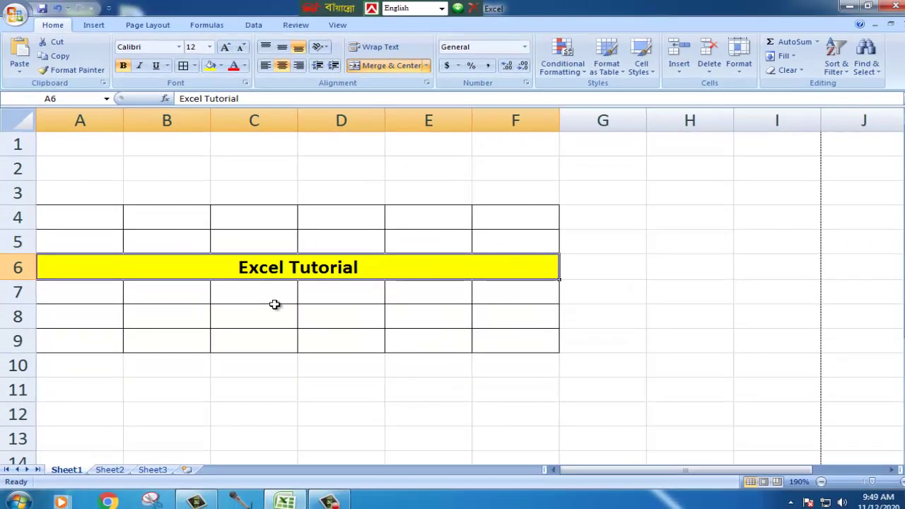
click(254, 312)
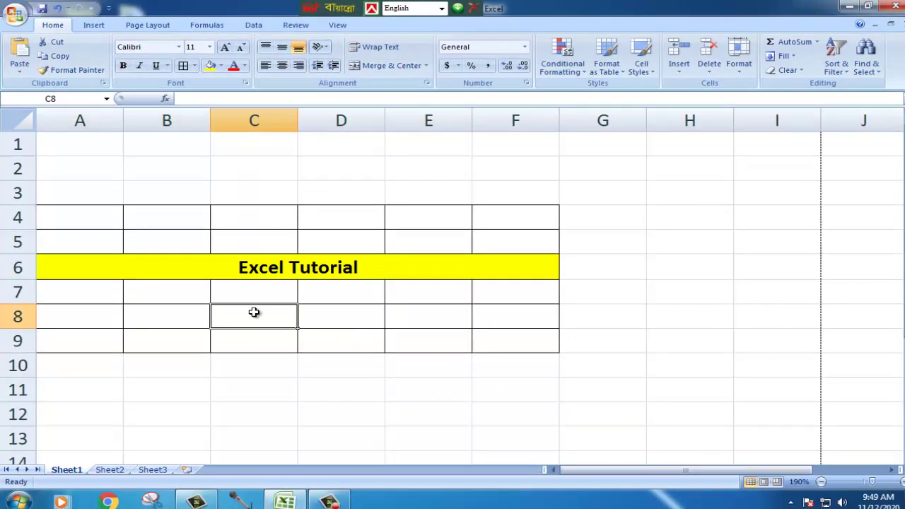
Enter 'Excel Tutoral' in cell C8.
text(Excel Tutoral)
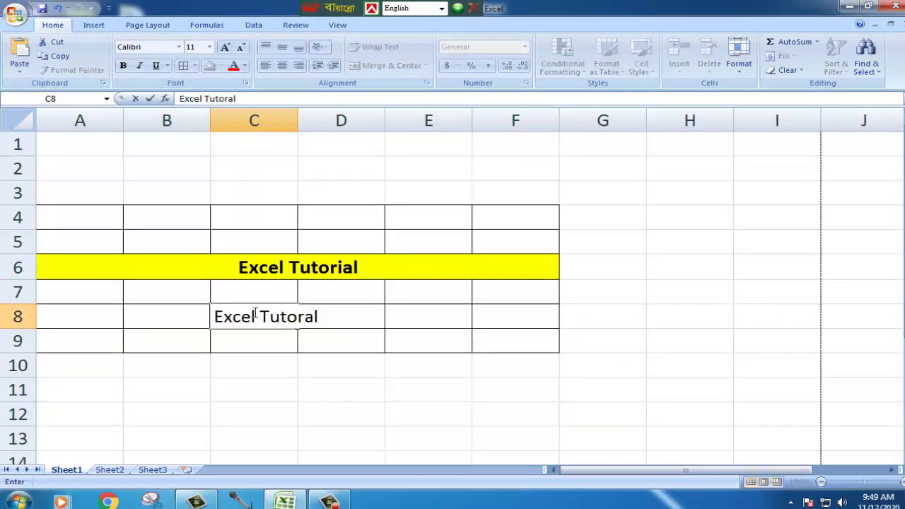
click(380, 366)
click(380, 385)
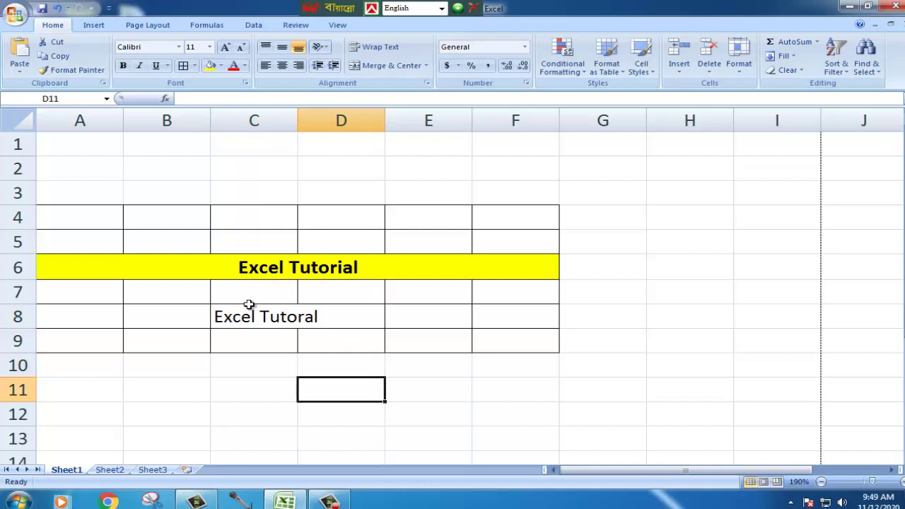
click(241, 320)
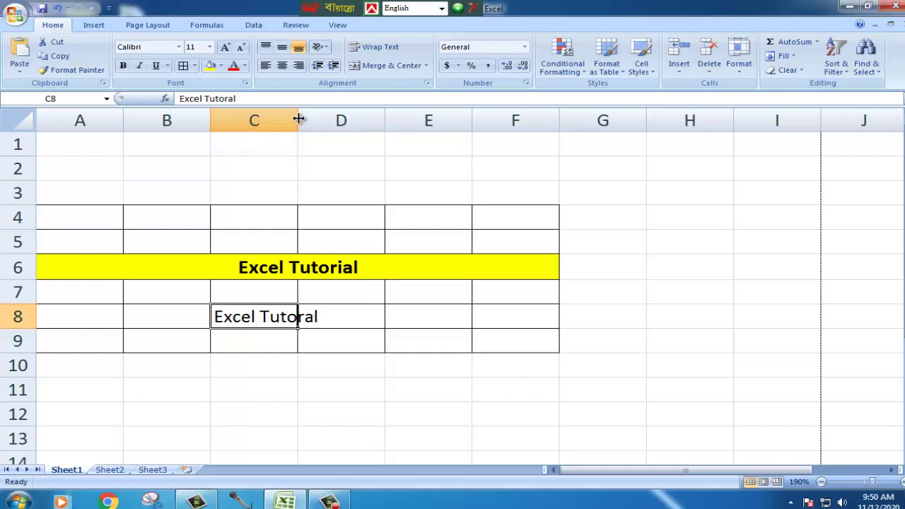
Widen column C, then narrow it back near its original width.
drag(299, 119, 298, 118)
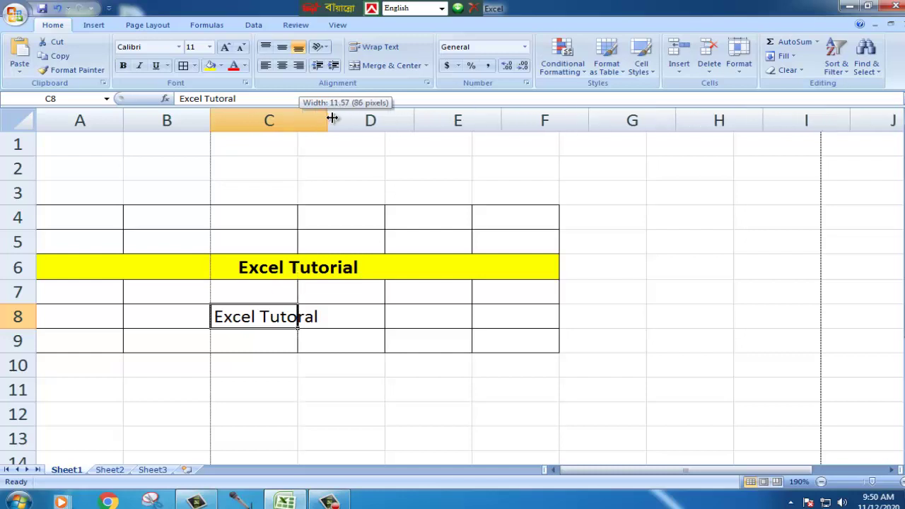
drag(298, 119, 342, 119)
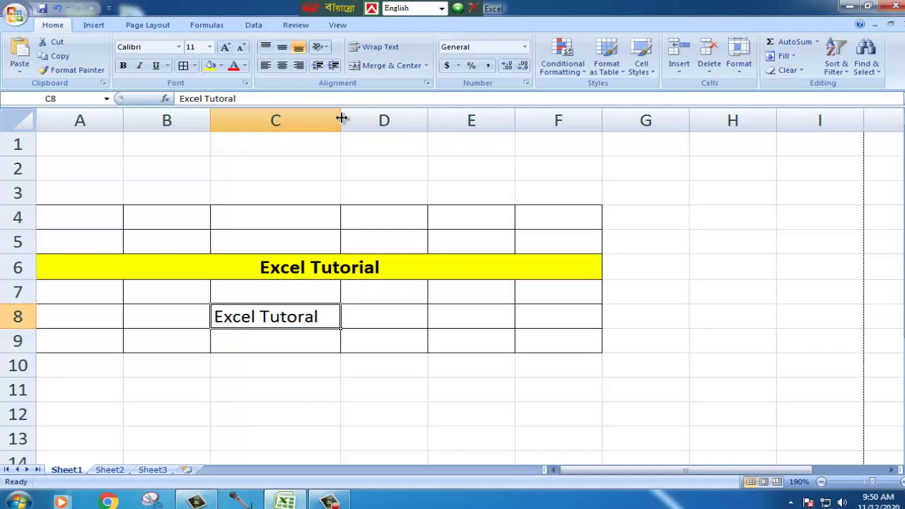
drag(342, 119, 295, 119)
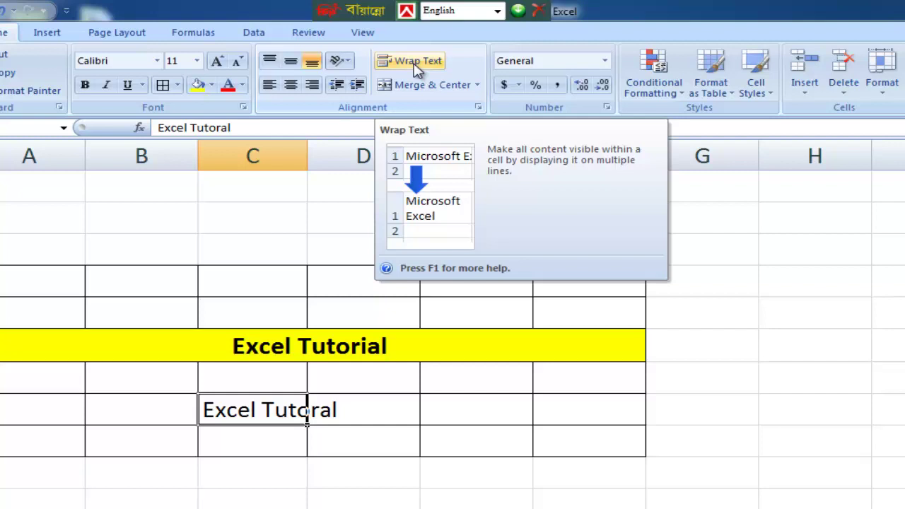
Wrap text in C8, and enter 'Microsoft Excel' in D8 with wrap text applied.
click(417, 63)
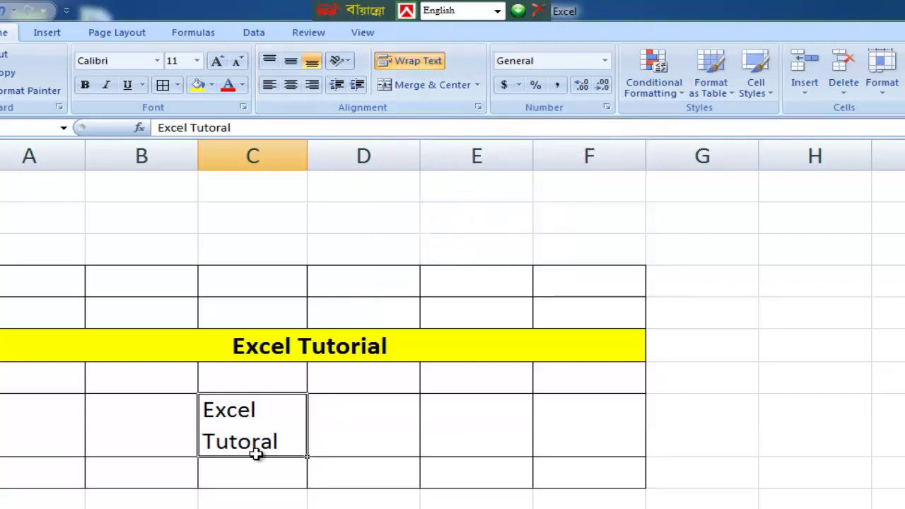
click(357, 411)
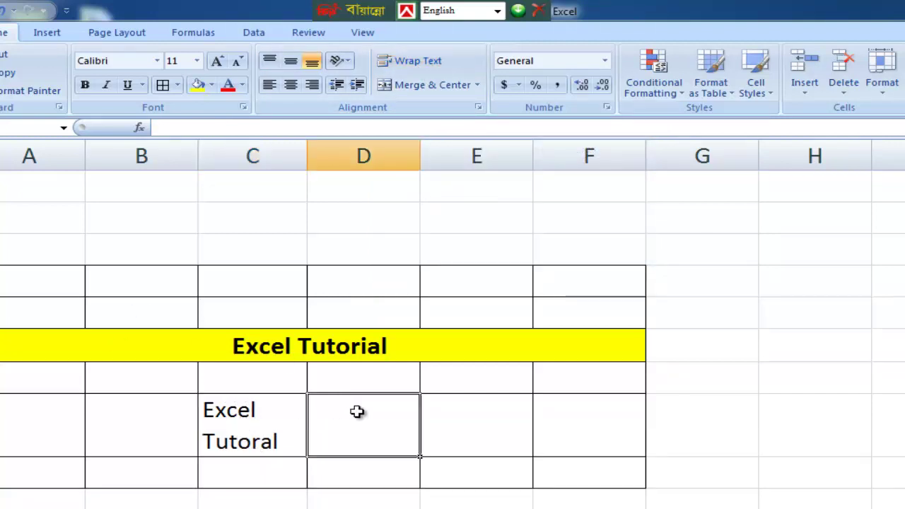
text(Microsoft E)
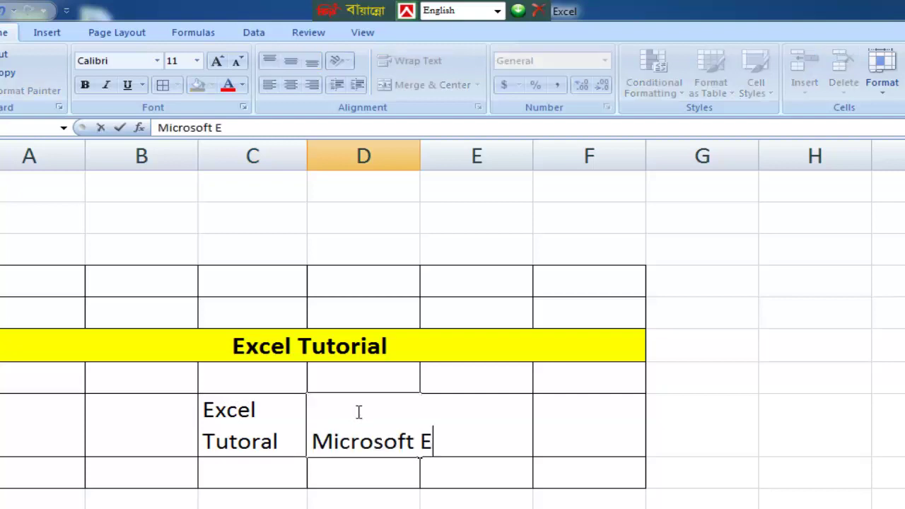
text(xcel)
click(664, 479)
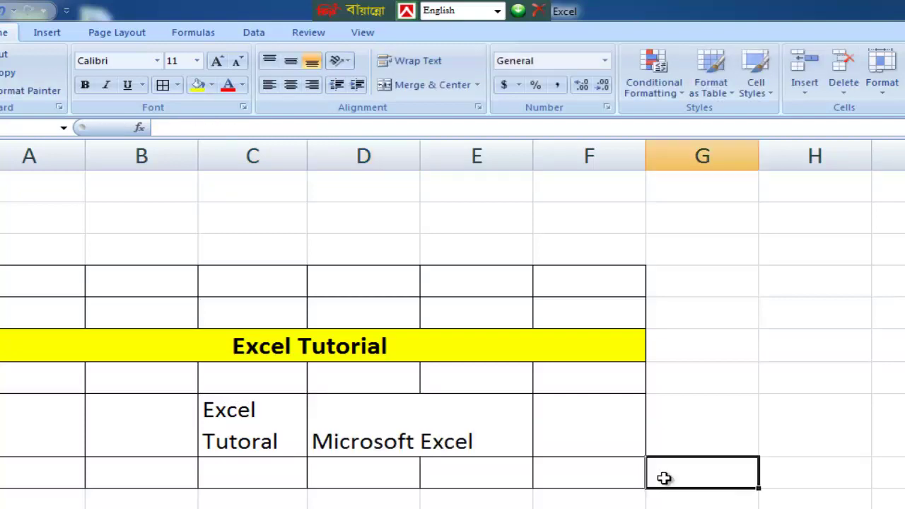
click(368, 443)
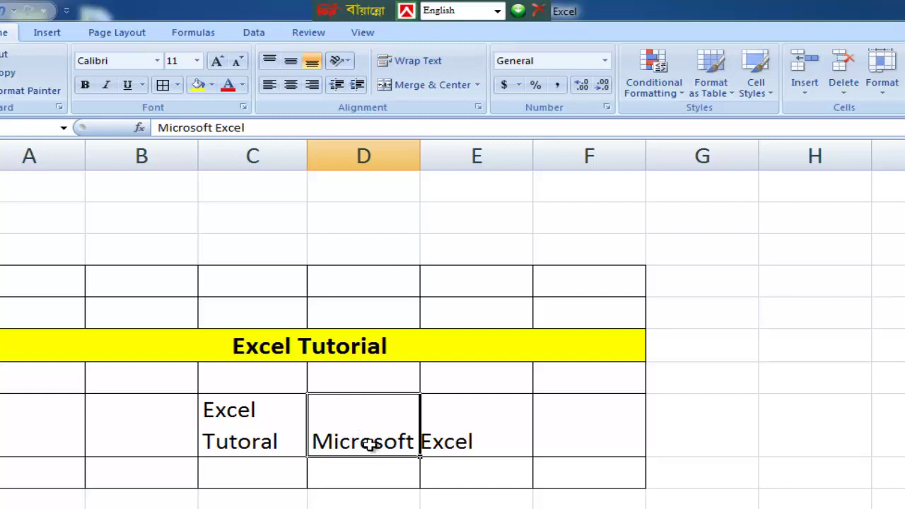
click(423, 62)
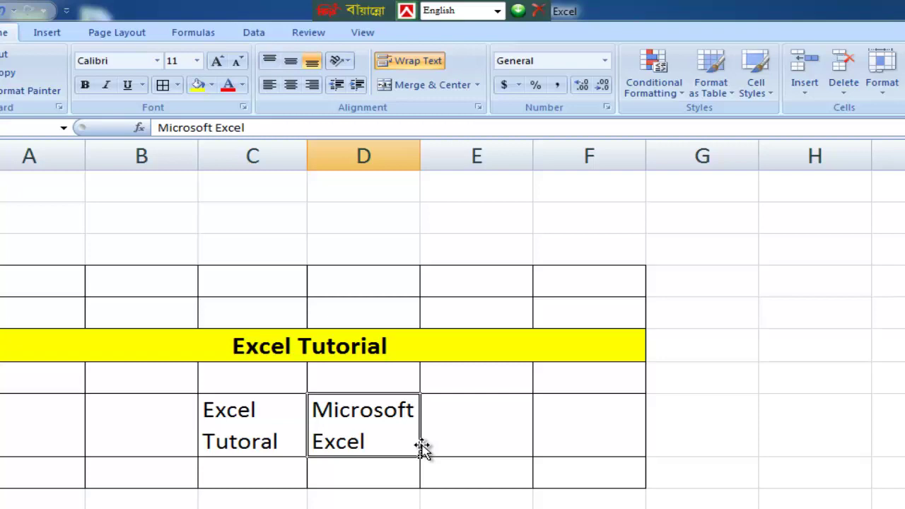
click(602, 387)
Enter 1 and 2 in C14:C15 and fill the series down to 9 in C22.
scroll(602, 388, down, 3)
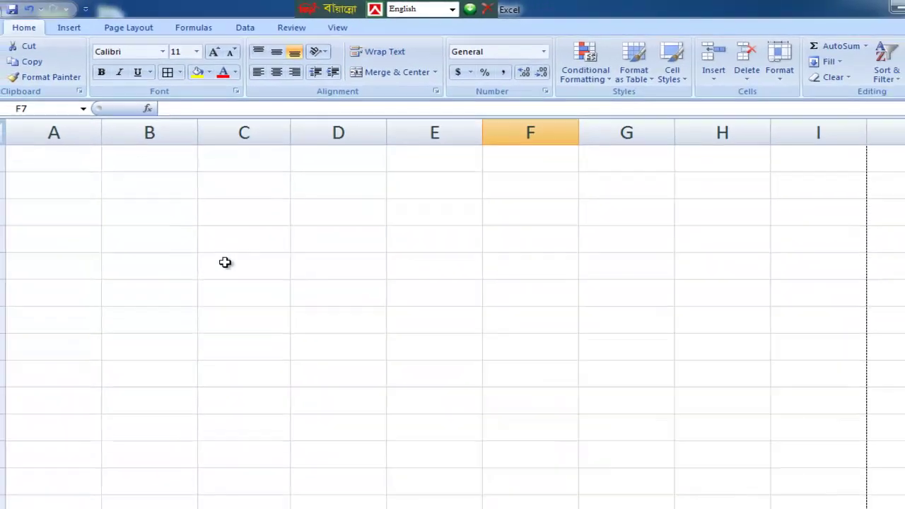
click(205, 251)
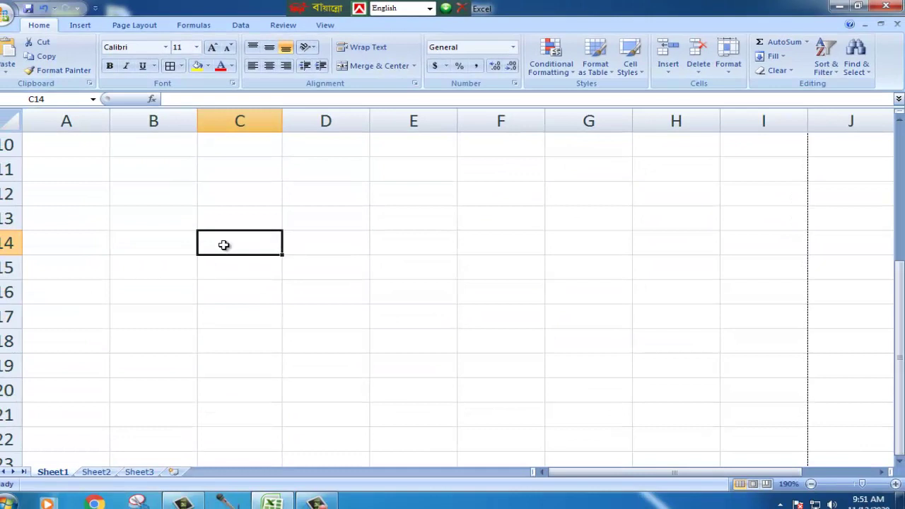
text(1)
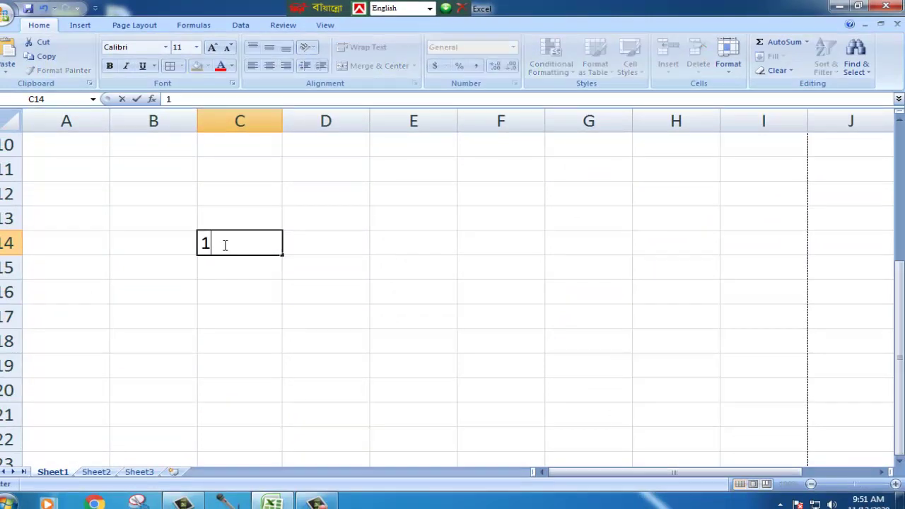
key(Return)
text(2)
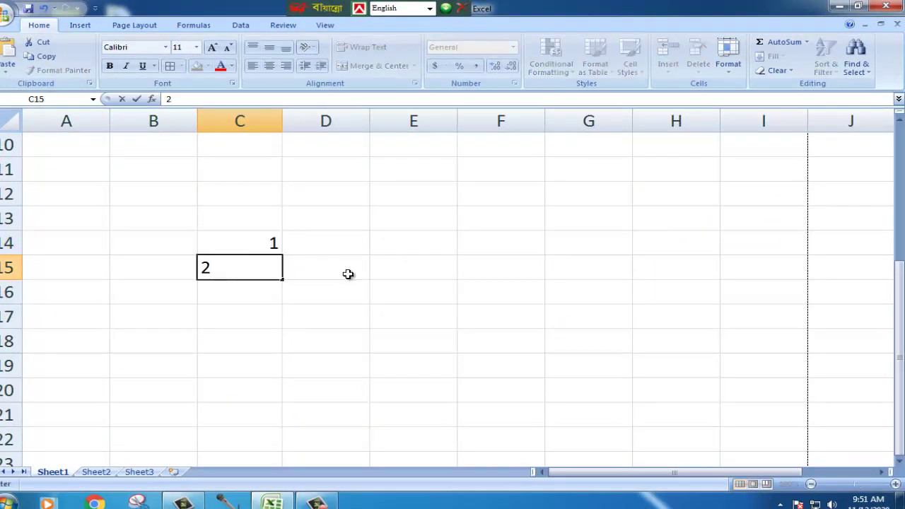
click(348, 273)
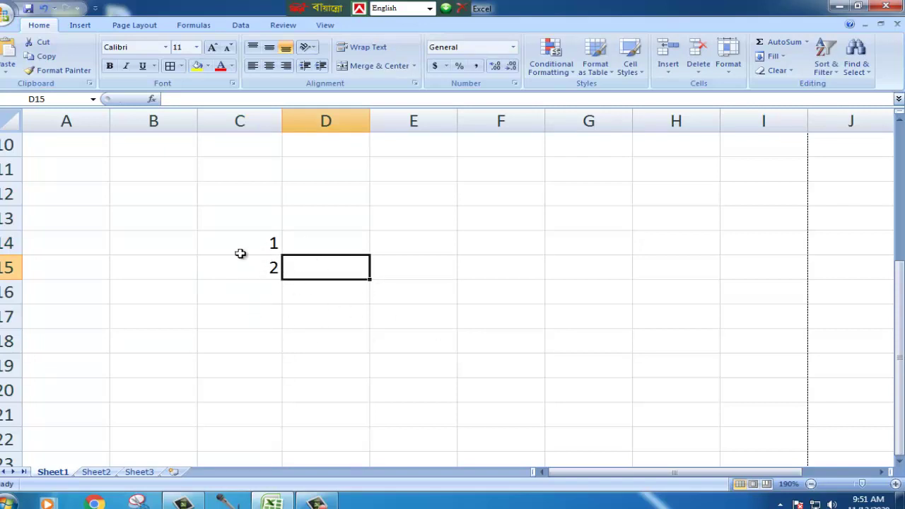
drag(237, 242, 239, 260)
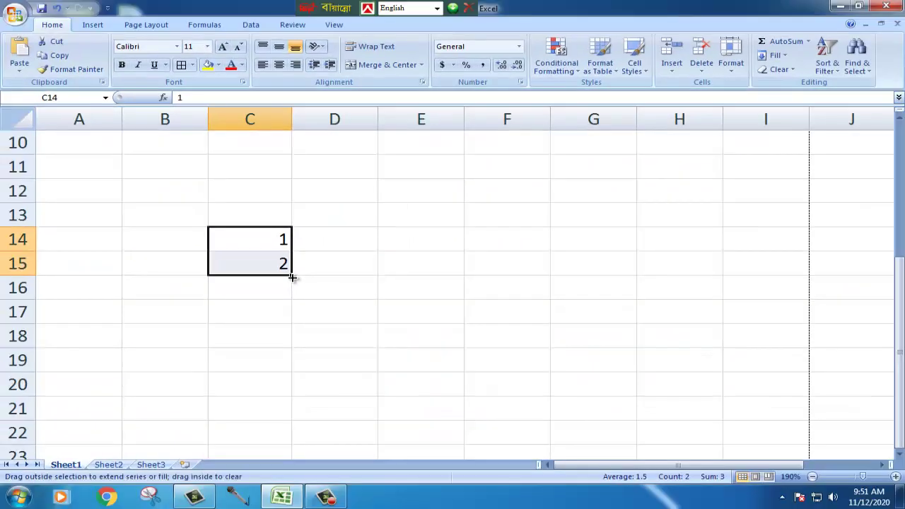
drag(292, 277, 289, 434)
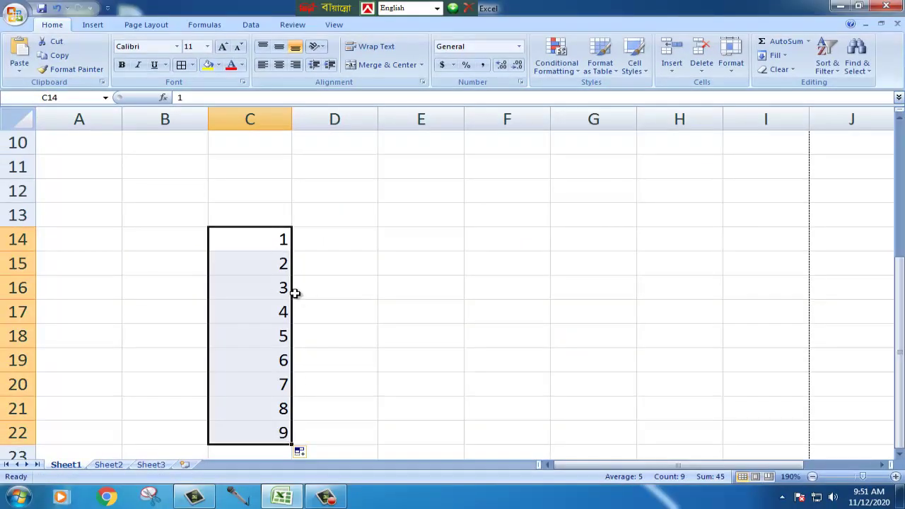
click(315, 241)
Enter 1 and 2 in D14:D15 and extend the series to 9 in D22.
text(1)
key(Return)
text(2)
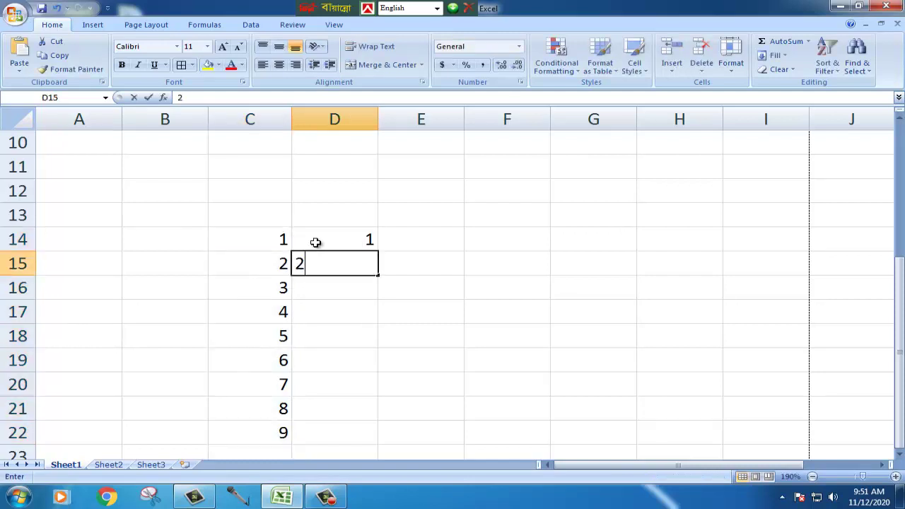
click(406, 265)
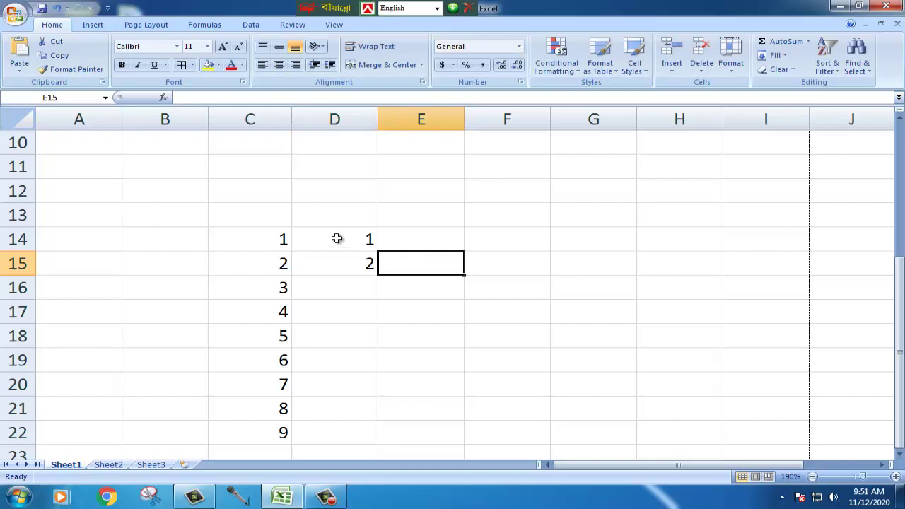
drag(336, 239, 334, 254)
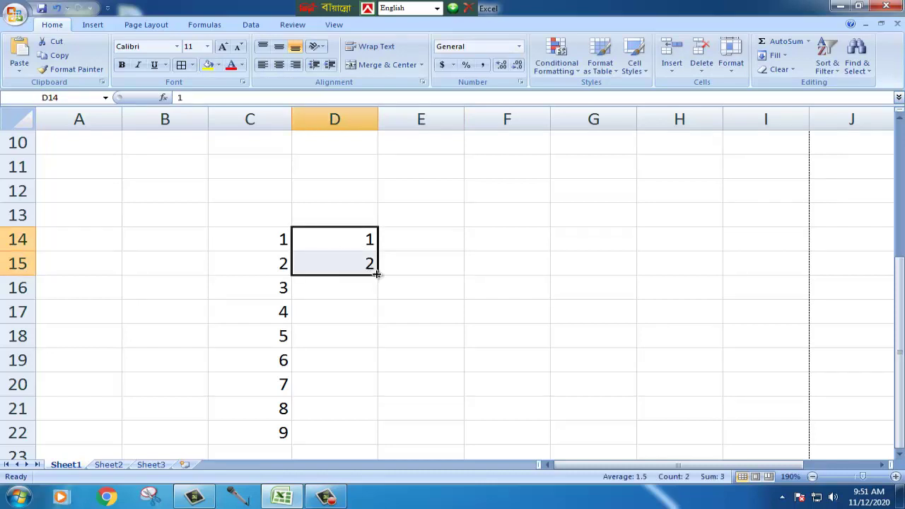
drag(376, 274, 377, 440)
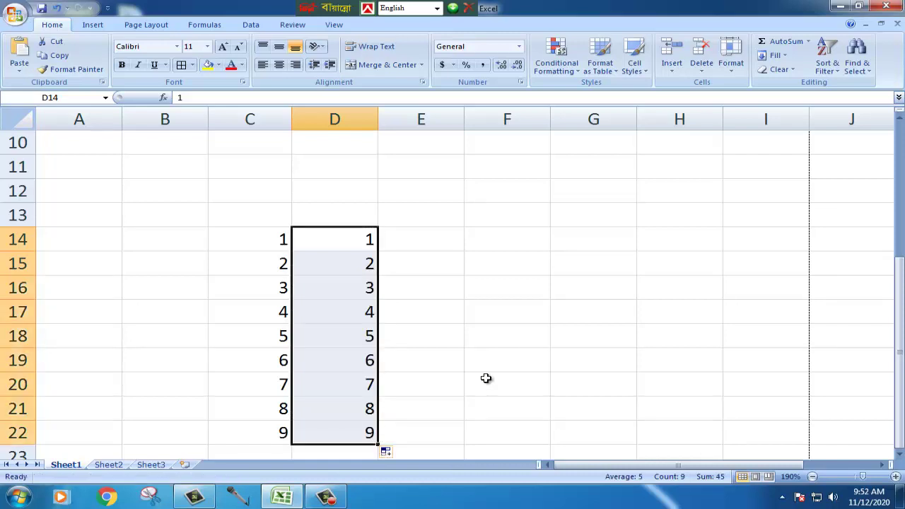
drag(358, 239, 357, 255)
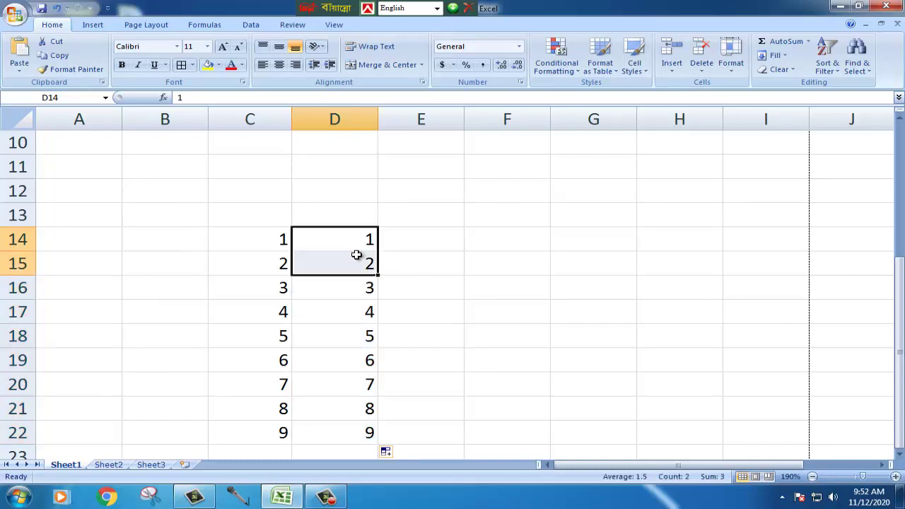
Put 1 in E14, drag it down to E22, and switch Auto Fill Options to Fill Series.
click(436, 234)
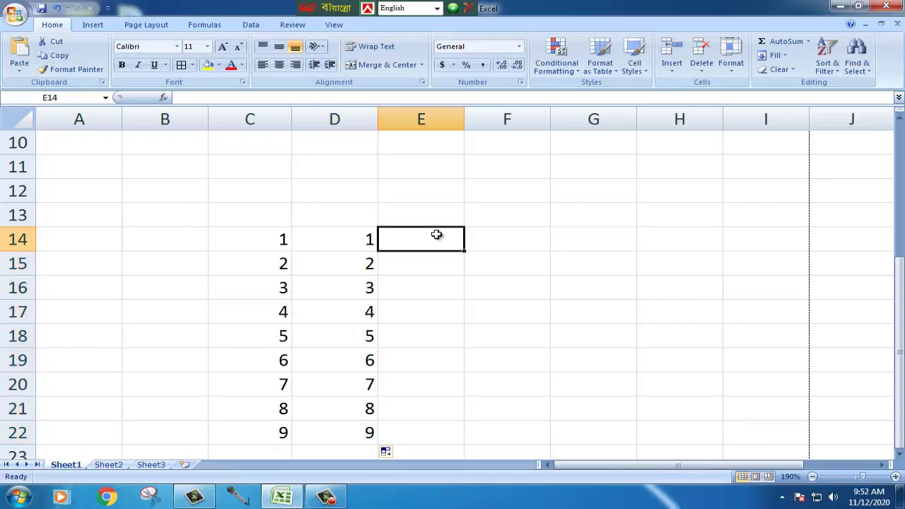
text(1)
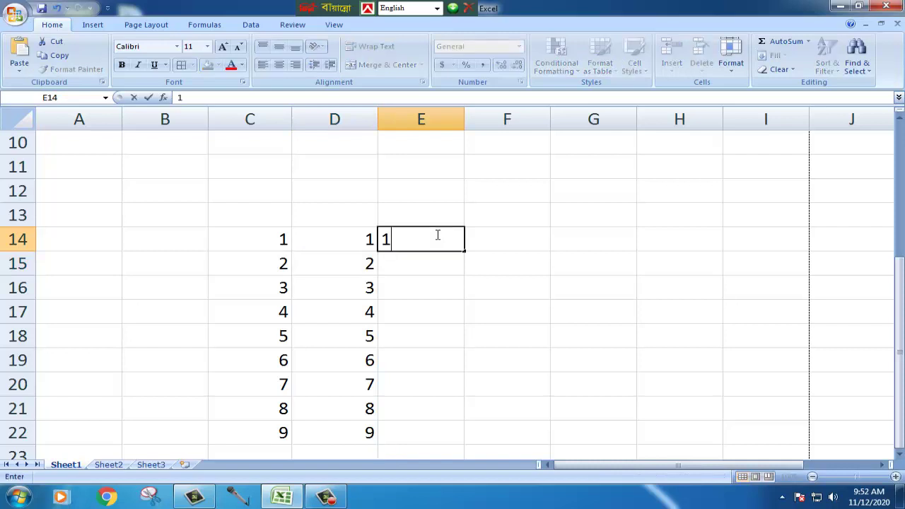
click(578, 272)
click(454, 241)
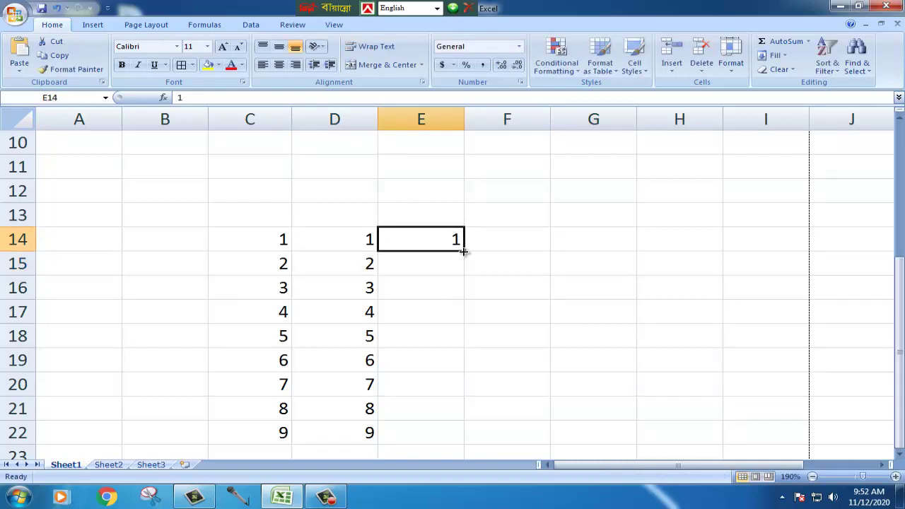
drag(463, 251, 464, 441)
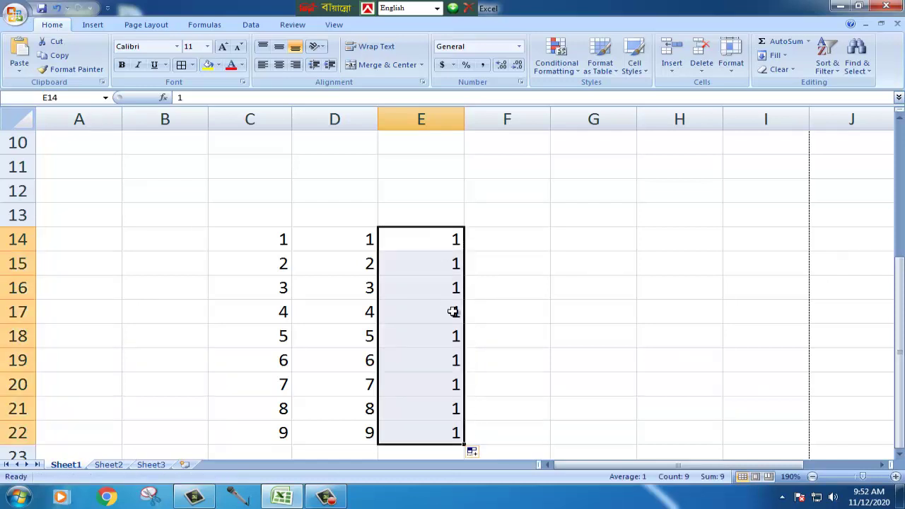
scroll(453, 311, down, 1)
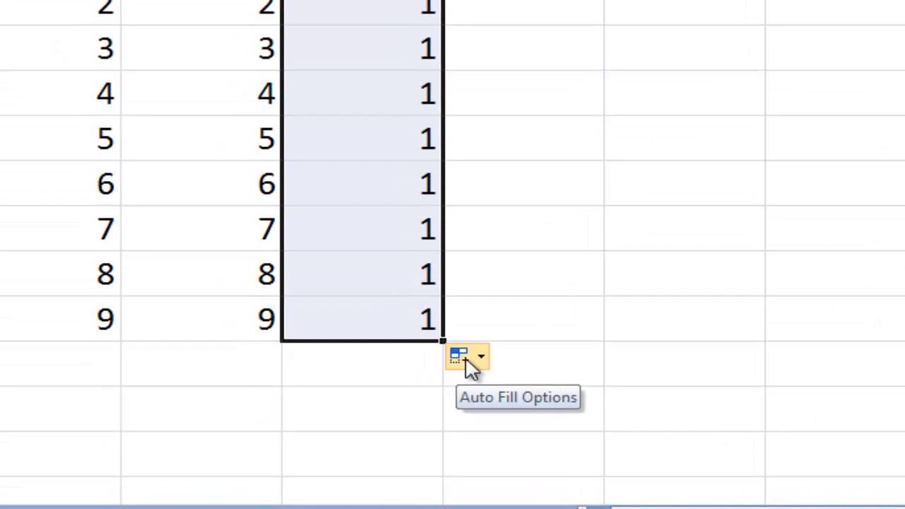
click(465, 358)
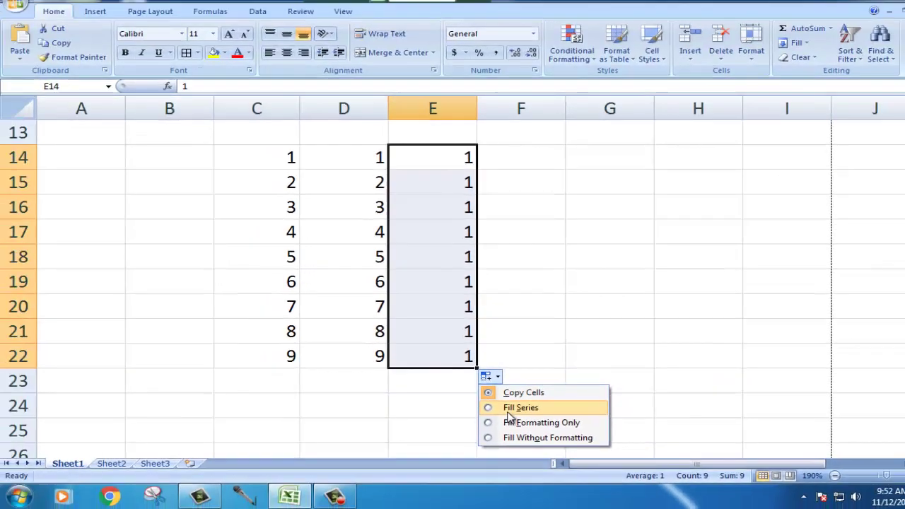
click(508, 410)
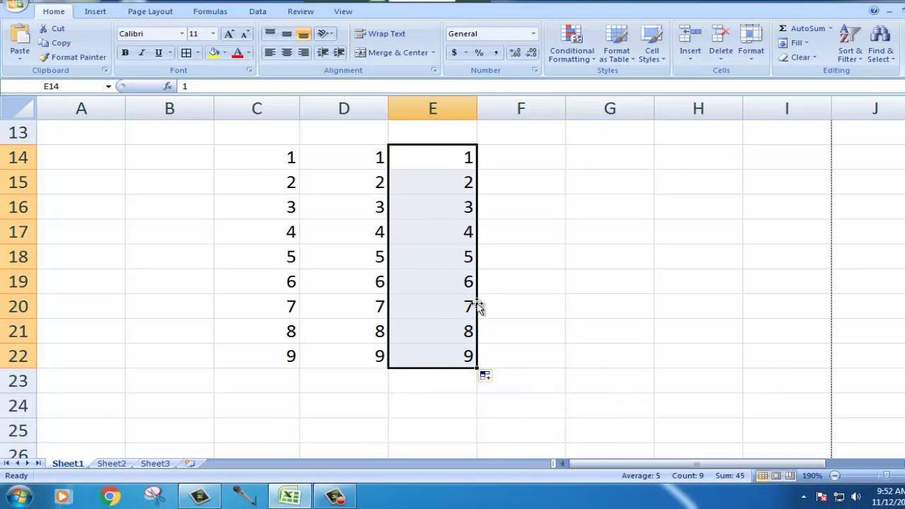
Put 1 in F14, drag it to F22, and convert the copies with Fill Series.
click(521, 151)
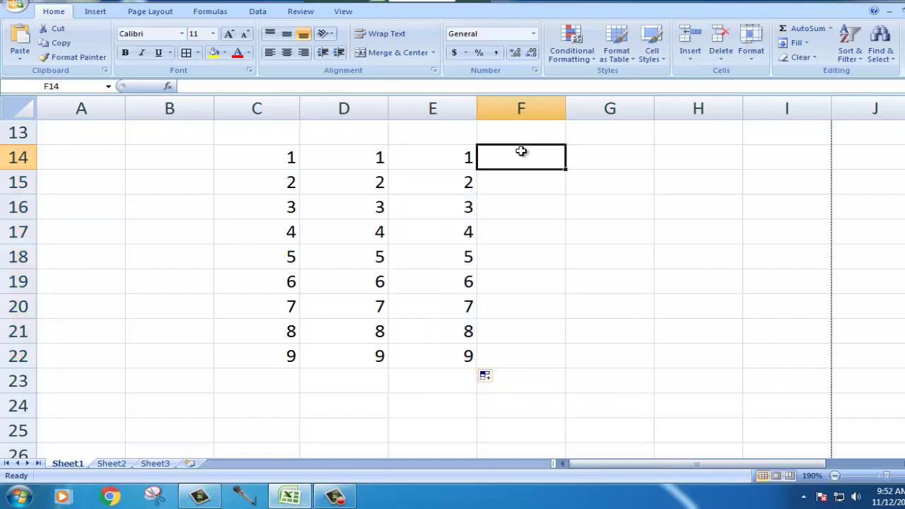
text(1)
click(541, 212)
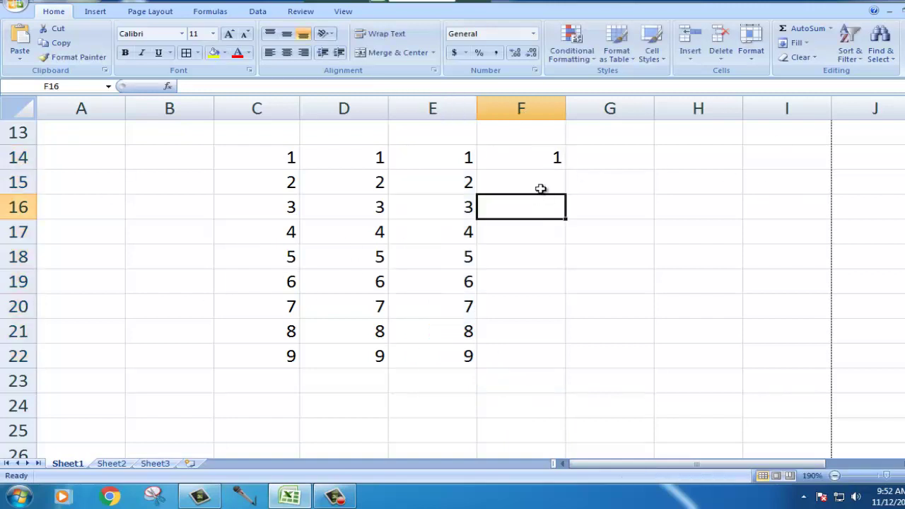
click(530, 160)
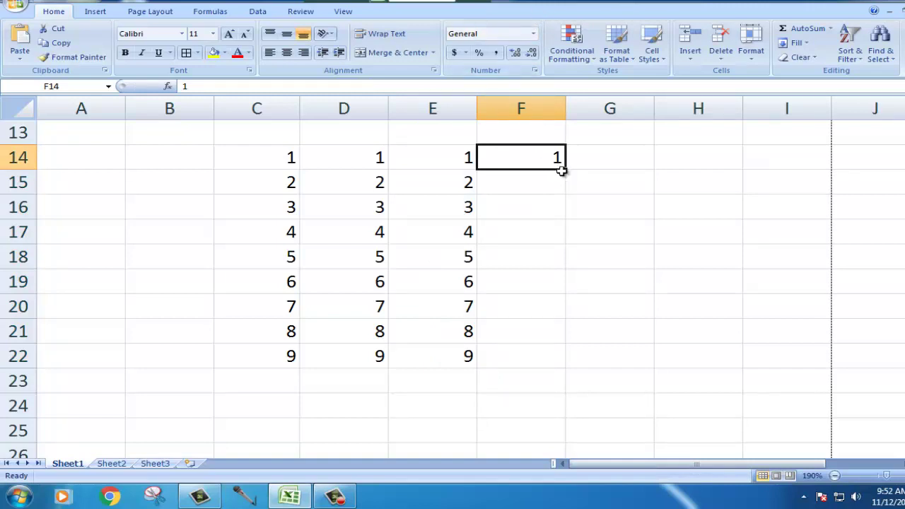
drag(568, 171, 556, 362)
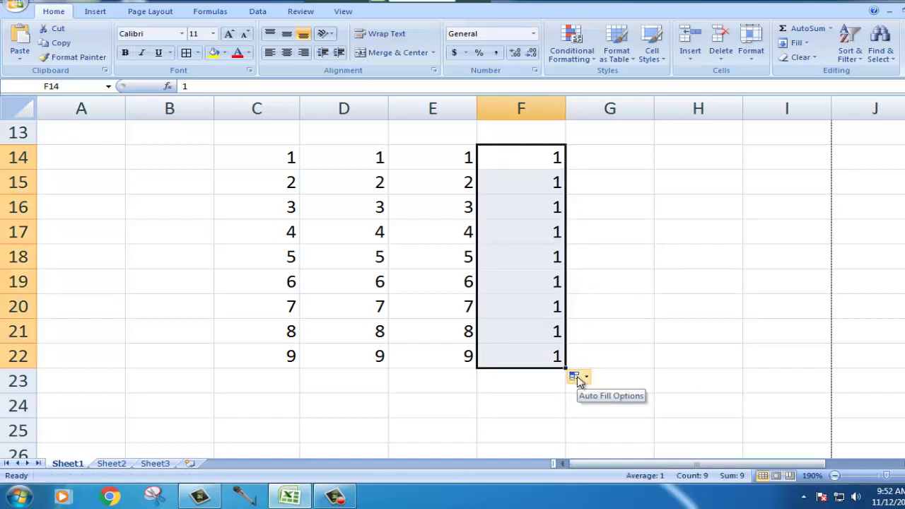
click(579, 380)
click(598, 408)
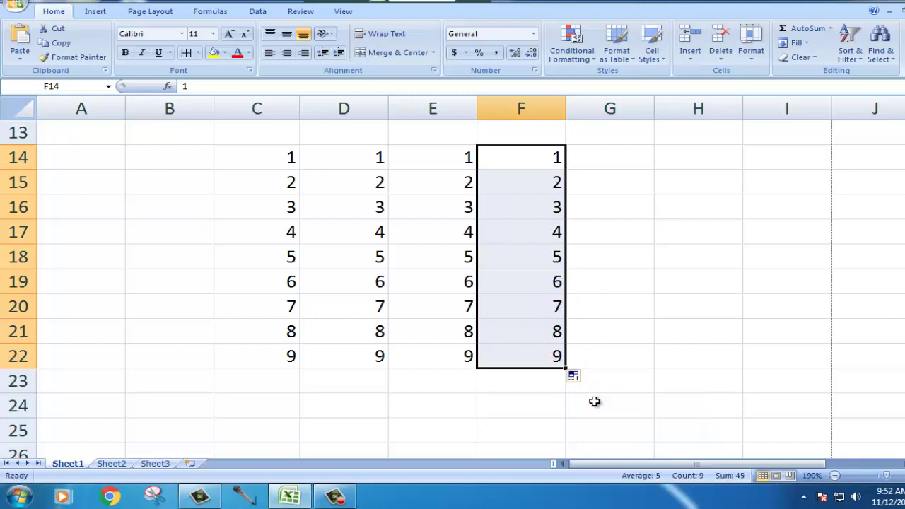
click(631, 285)
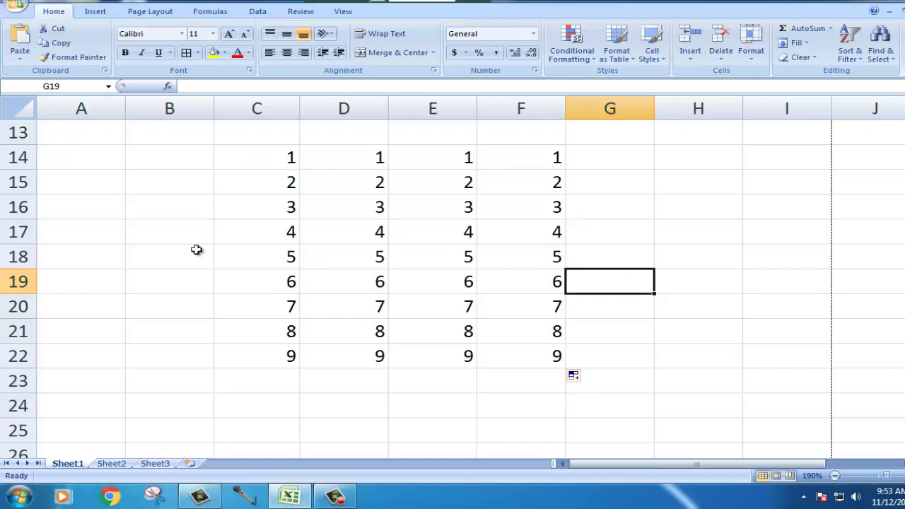
Enter 102 and 104 in B17:B18 and extend the step-of-2 series down to 116 in B24.
click(190, 228)
text(102)
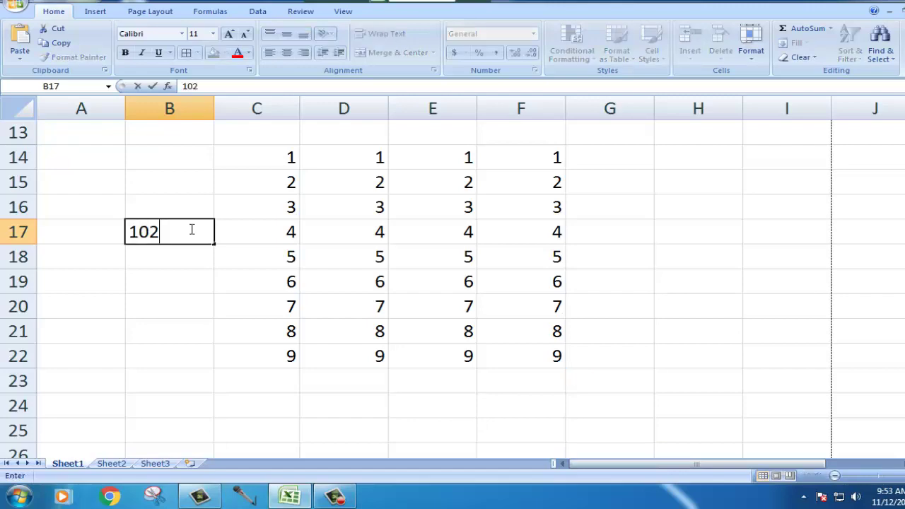
key(Return)
text(104)
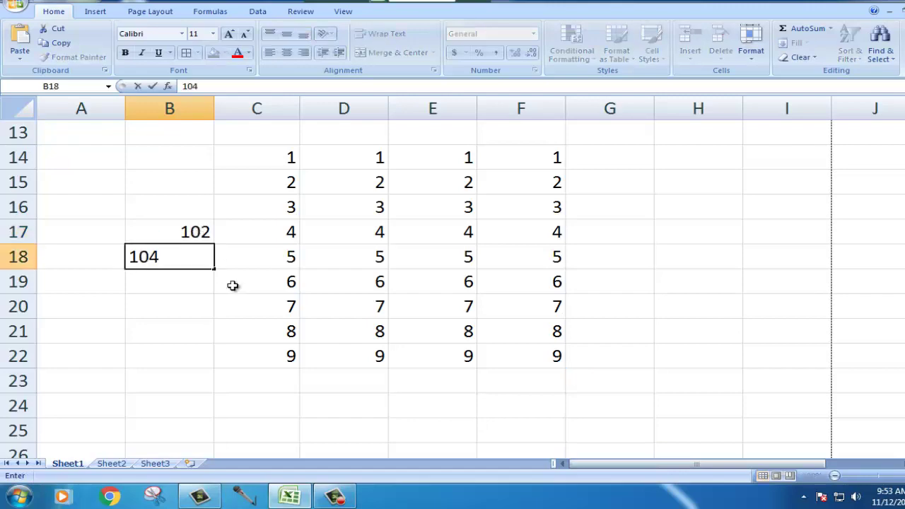
click(244, 304)
drag(183, 230, 179, 253)
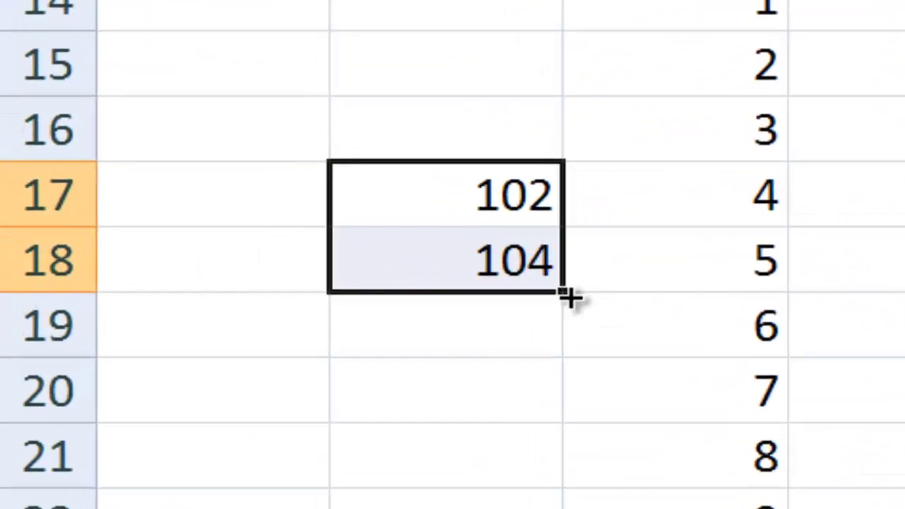
drag(570, 297, 311, 382)
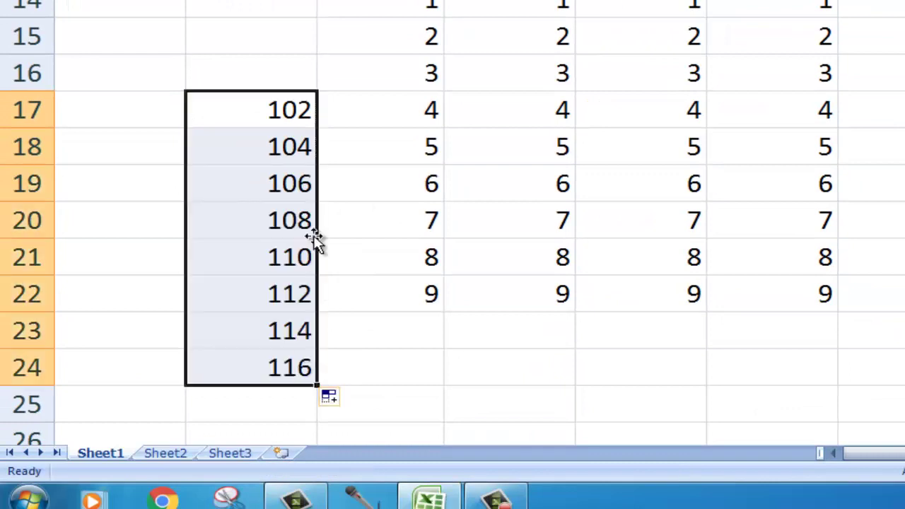
Enter 105 and 107 in A17:A18 and extend the odd series to 119 in A24, then select G17.
click(144, 117)
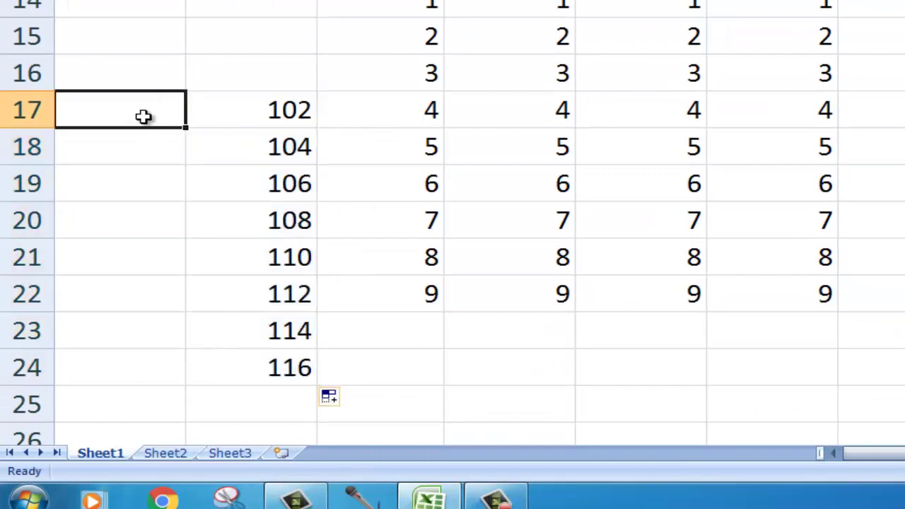
text(1)
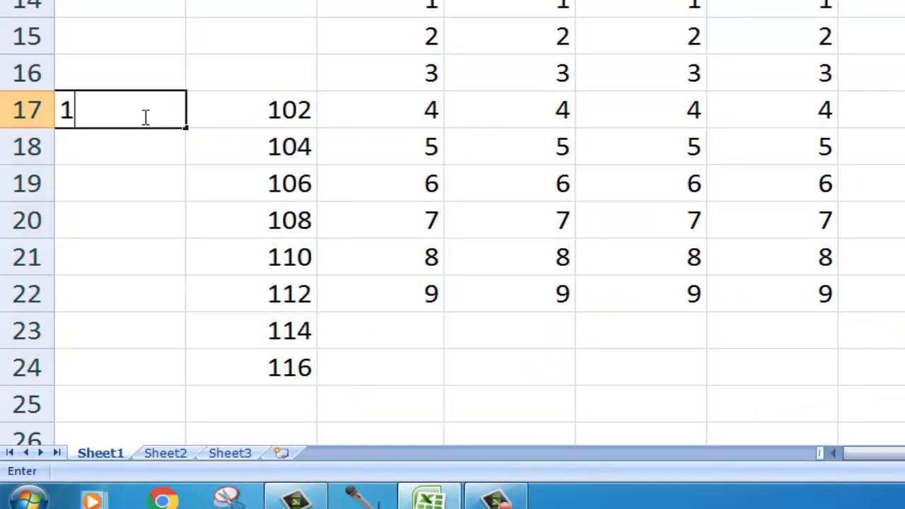
text(05)
key(Return)
text(107)
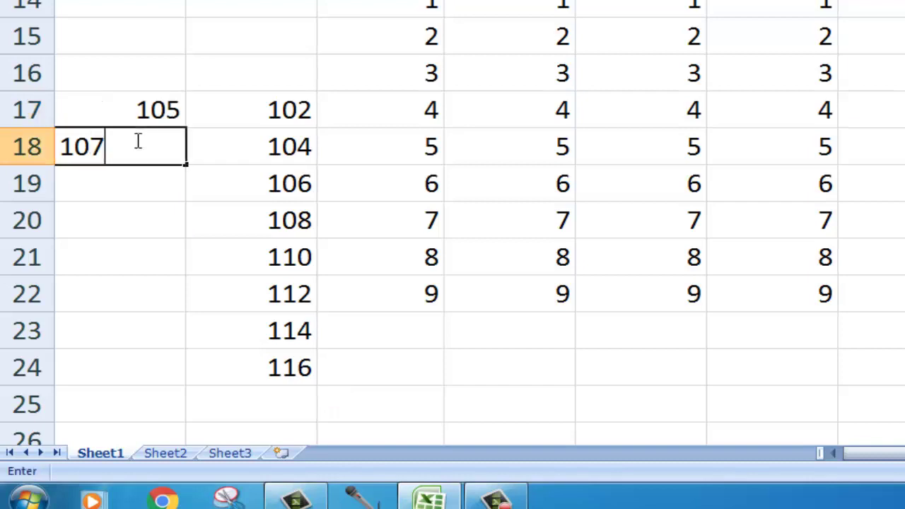
click(267, 181)
click(138, 126)
drag(138, 125, 176, 379)
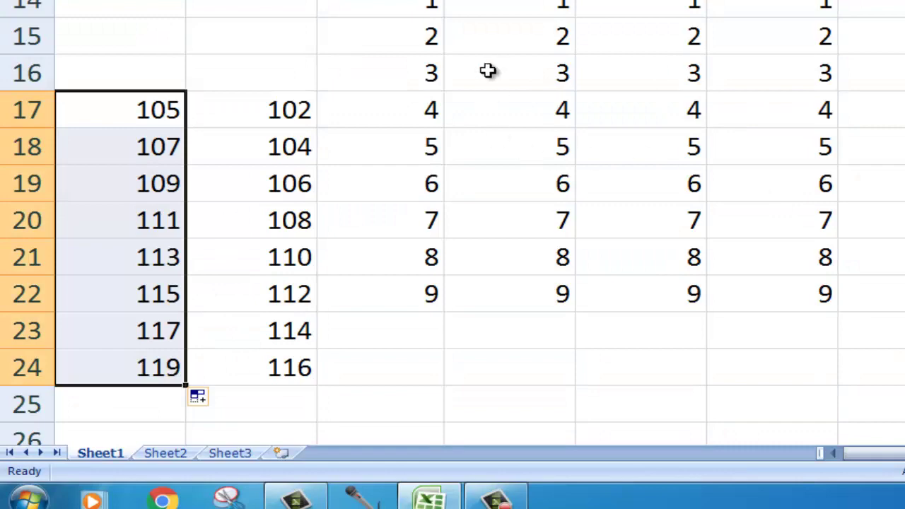
click(396, 112)
click(707, 201)
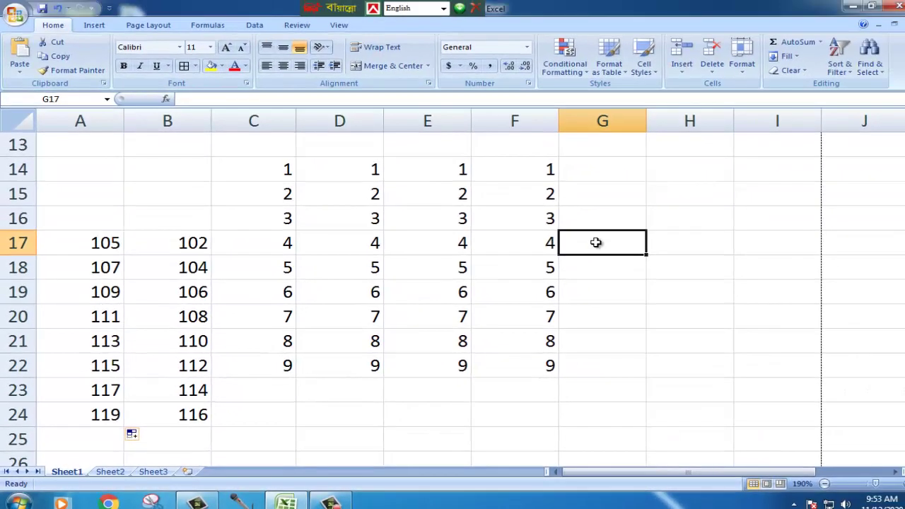
Enter 250 in G17 and copy it down to G22 and across to I17.
text(25)
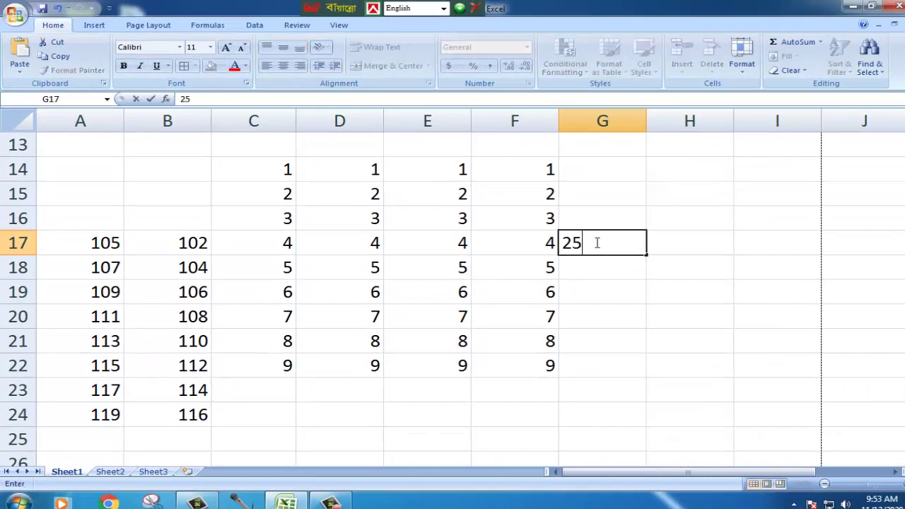
text(0)
click(654, 263)
click(625, 245)
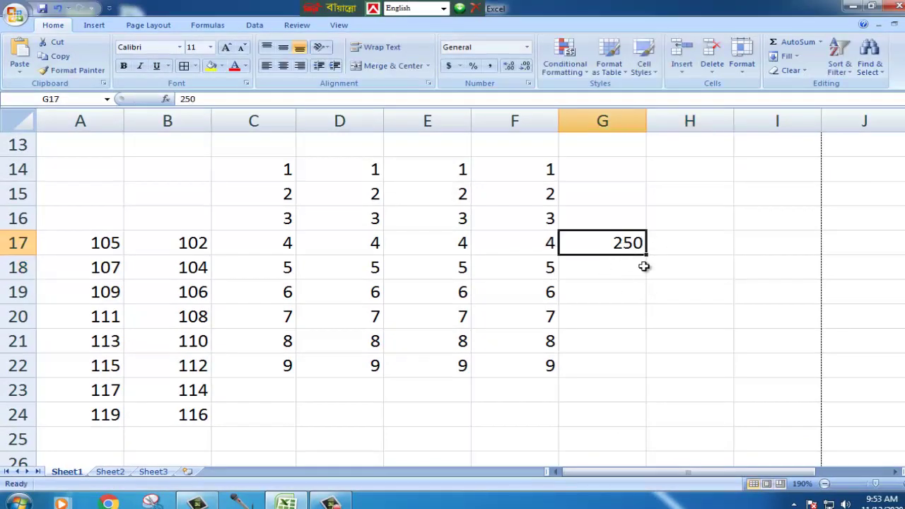
drag(646, 255, 645, 369)
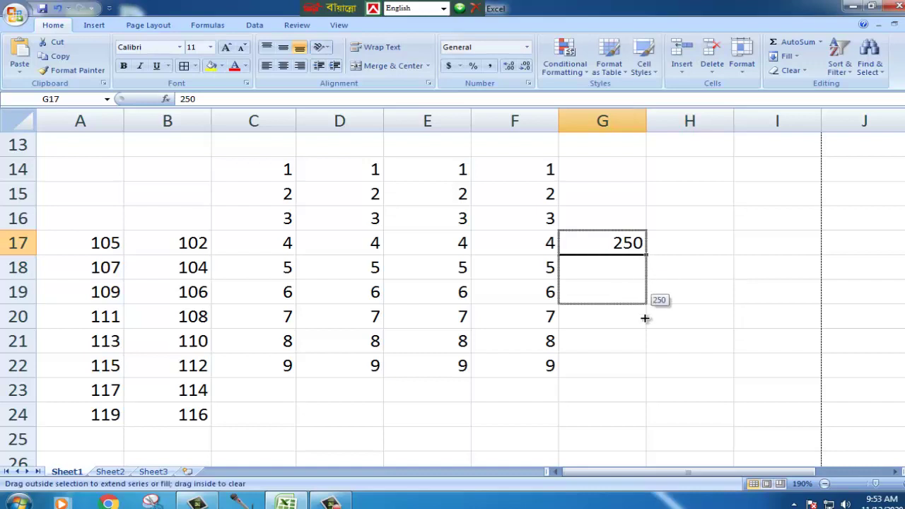
click(638, 251)
drag(645, 255, 809, 247)
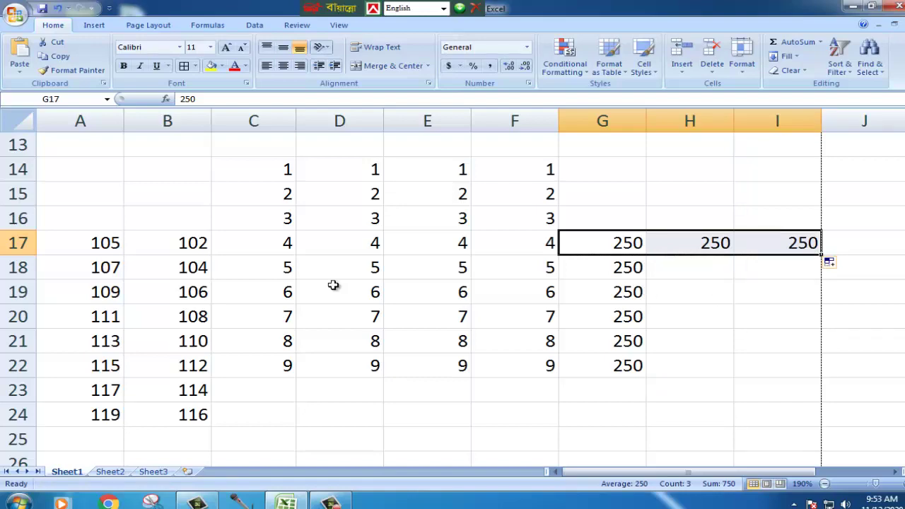
Enter =TODAY() in D23 and =NOW() in D24 to show the date and date-time.
scroll(266, 256, up, 2)
scroll(267, 256, up, 2)
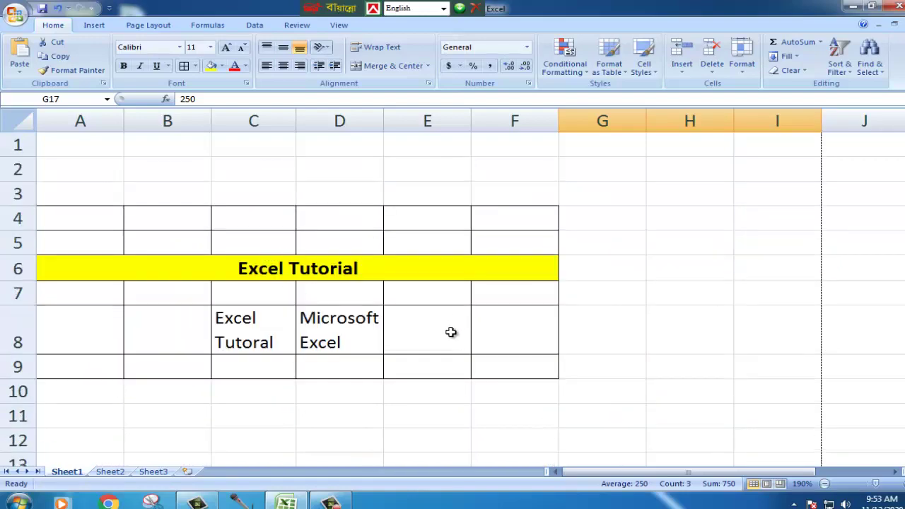
scroll(307, 264, down, 2)
scroll(307, 264, down, 4)
scroll(369, 271, up, 1)
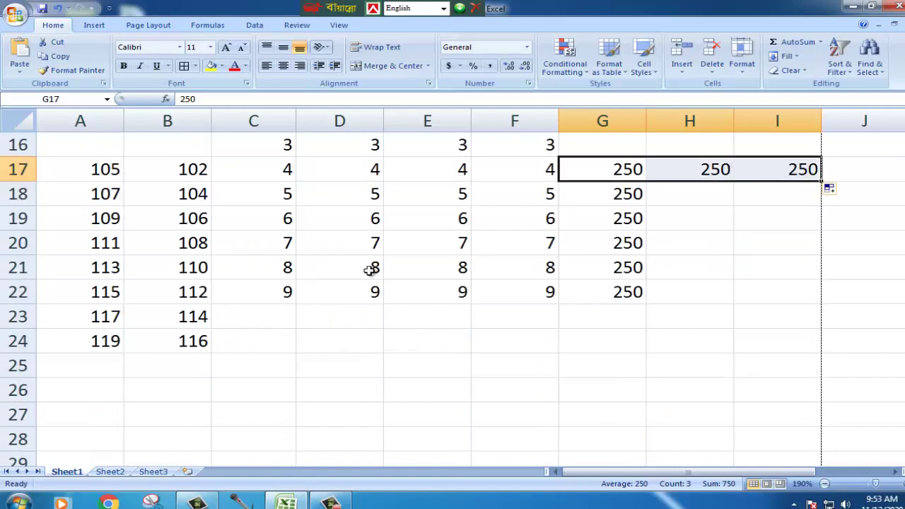
click(350, 318)
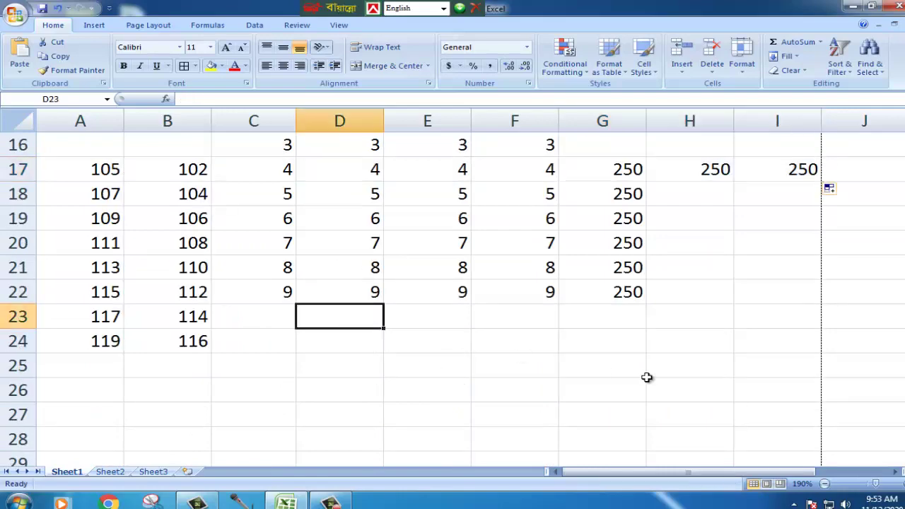
text(=To)
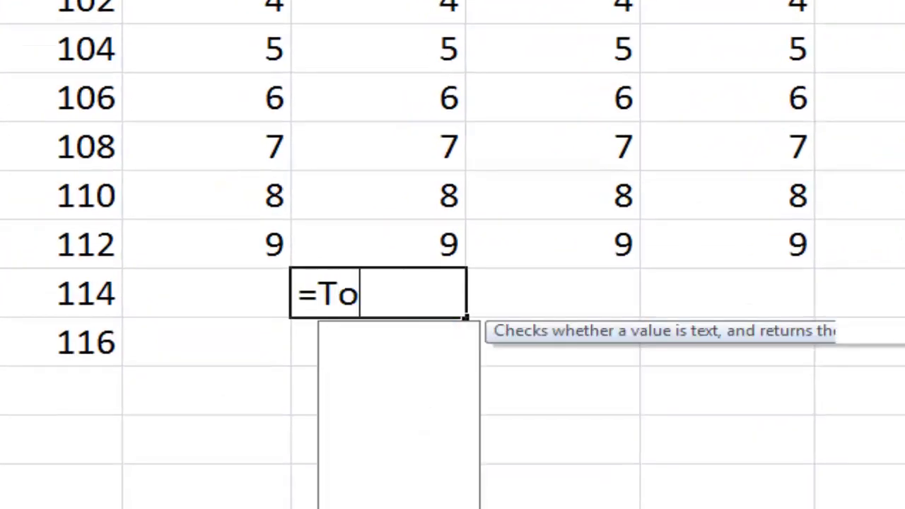
text(day)
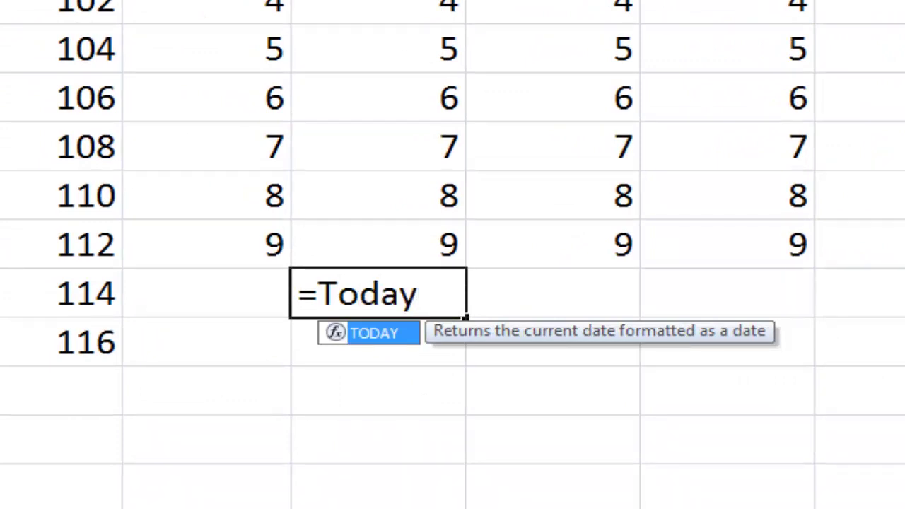
text(())
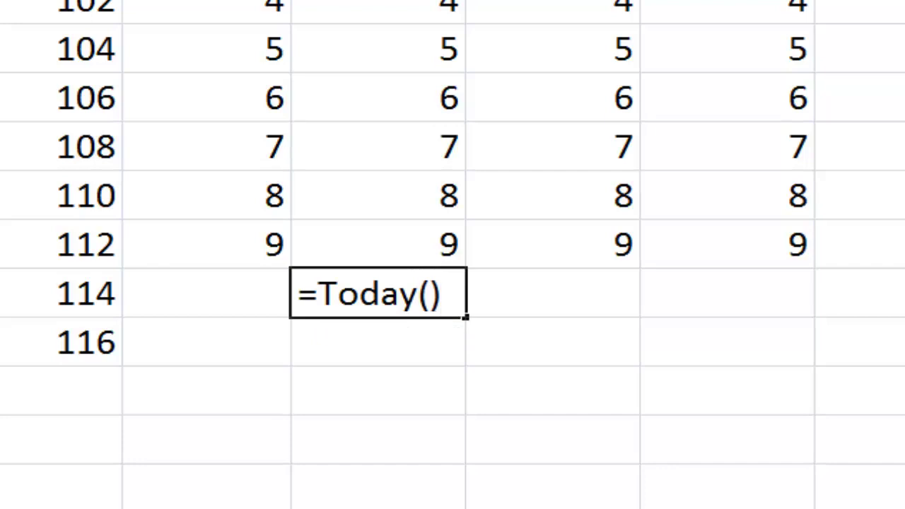
key(Return)
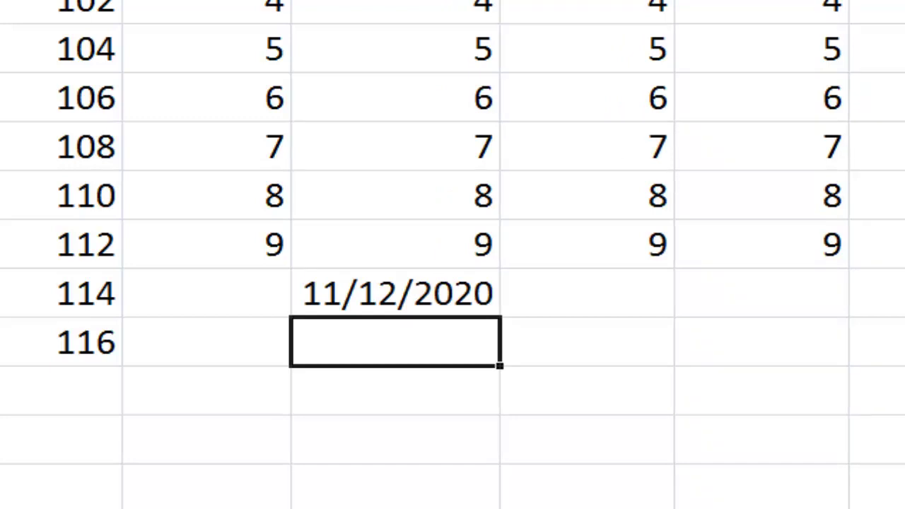
text(=n)
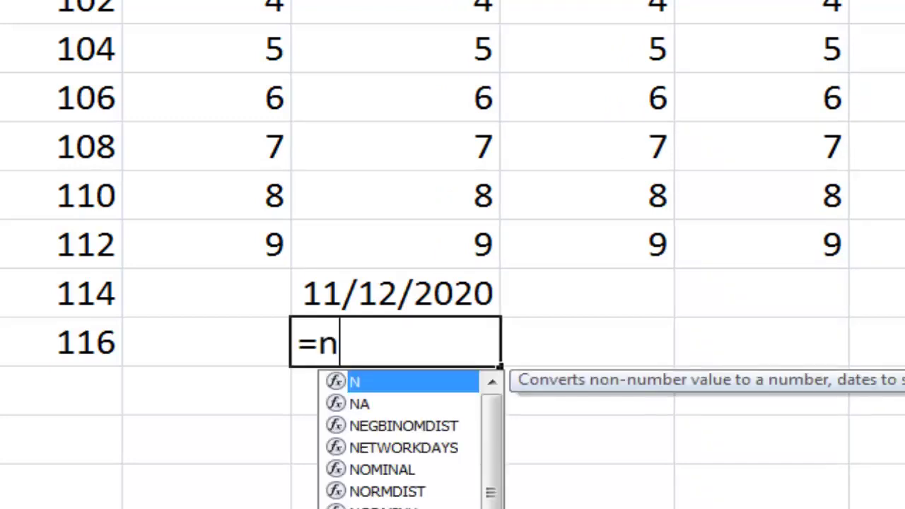
text(ow()
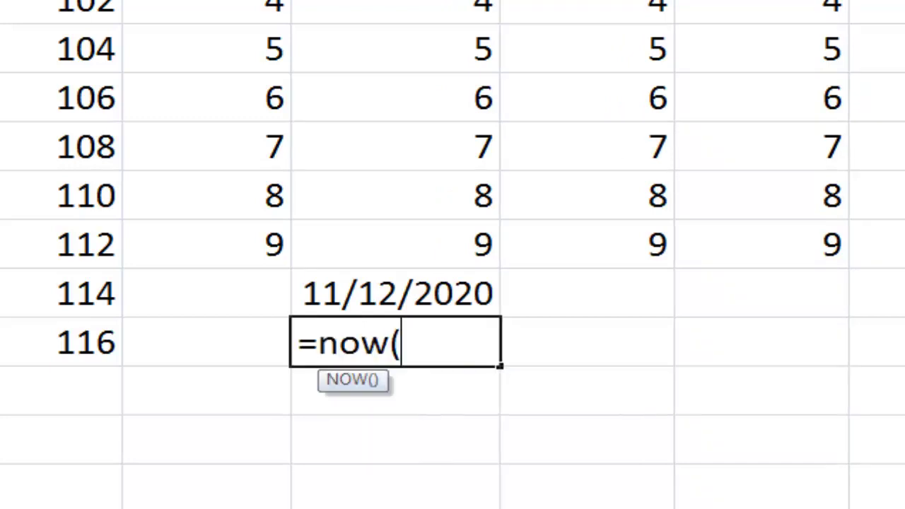
text())
key(Return)
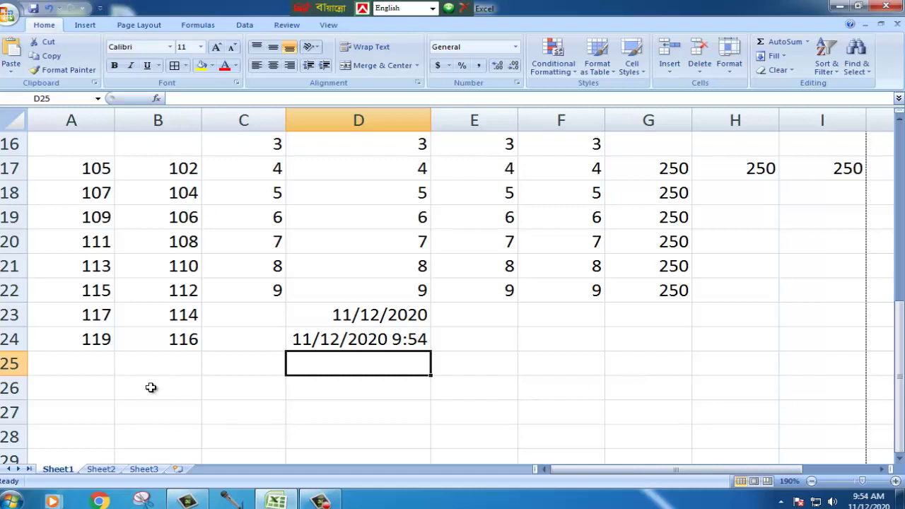
Type january in B25 and fill the month series across row 25 through august.
click(128, 363)
text(ja)
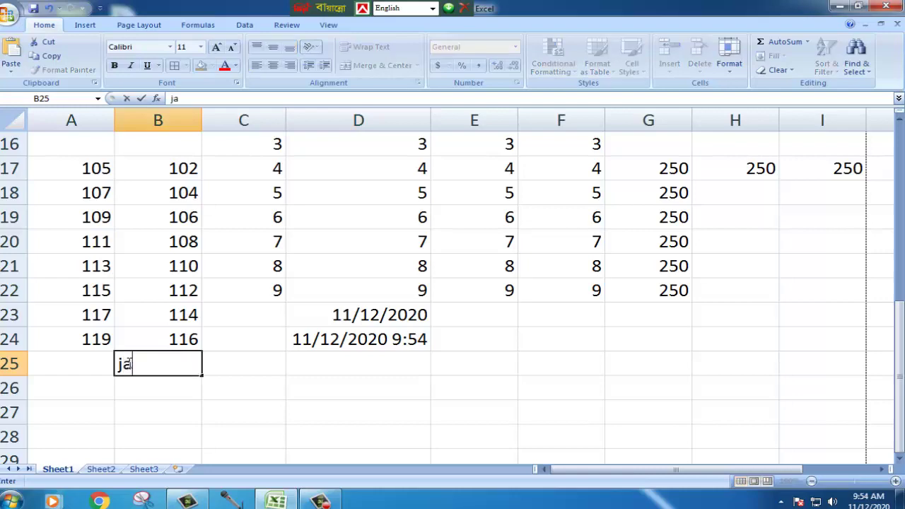
text(nuary)
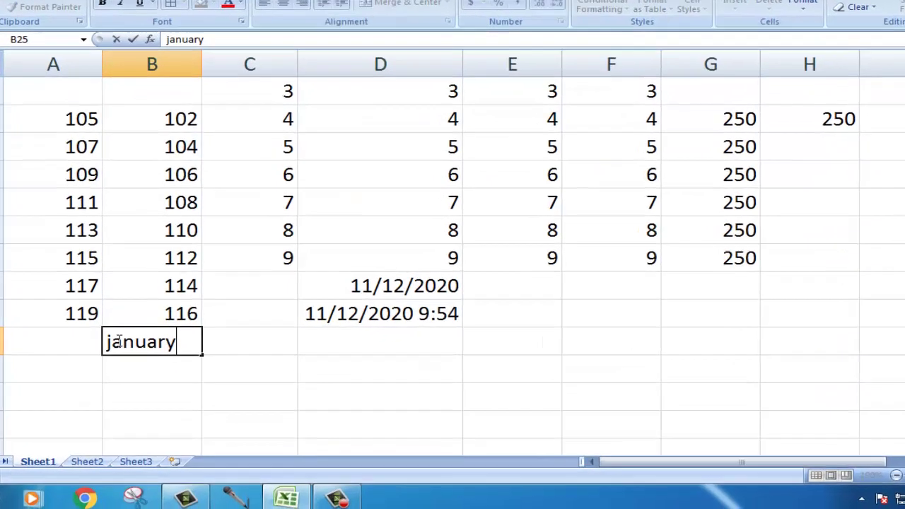
key(Return)
click(145, 281)
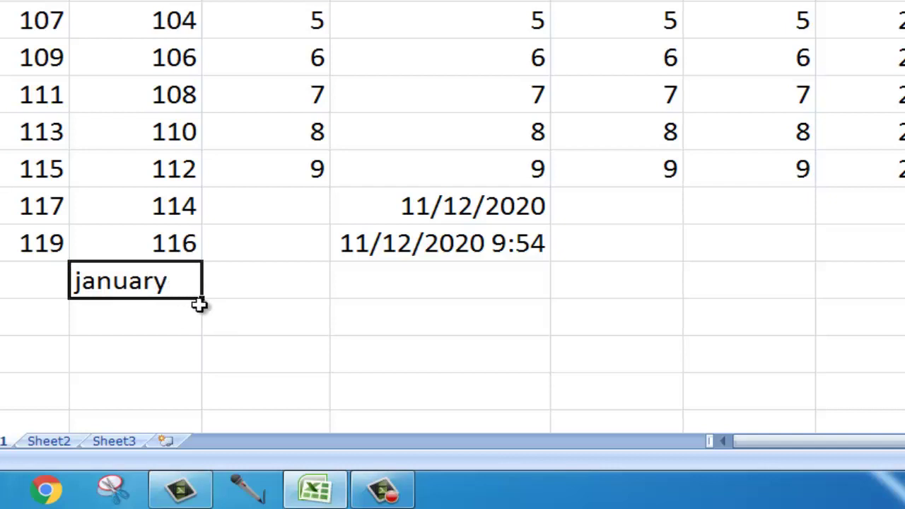
drag(203, 303, 870, 304)
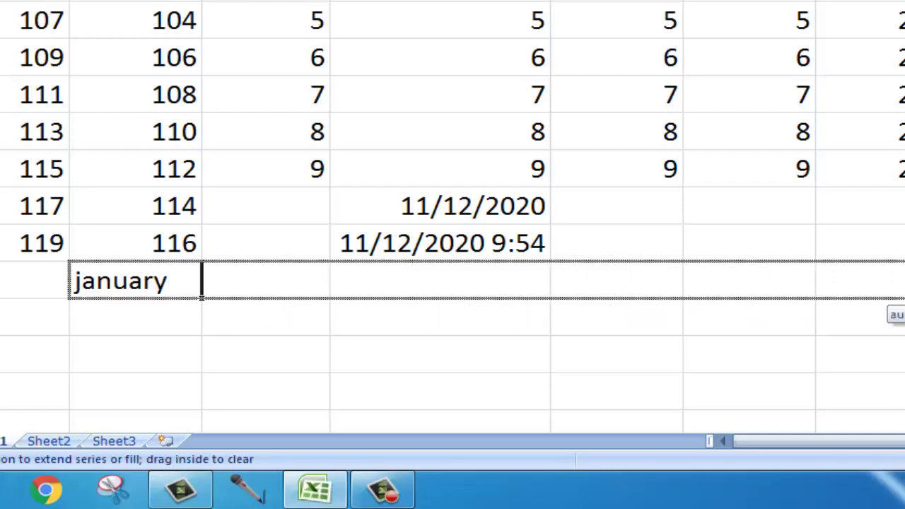
drag(870, 304, 894, 312)
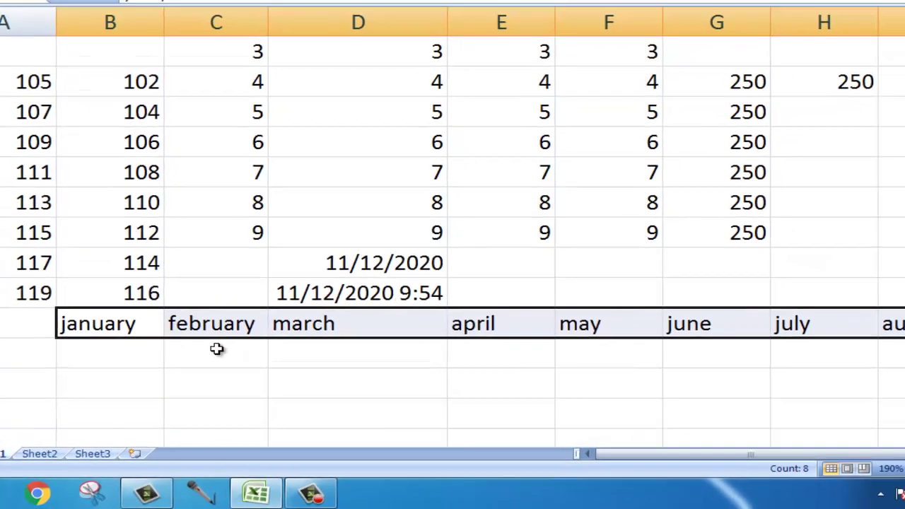
Type sat in B26 and fill the weekday series across B26:I26, redoing the fill once.
click(100, 374)
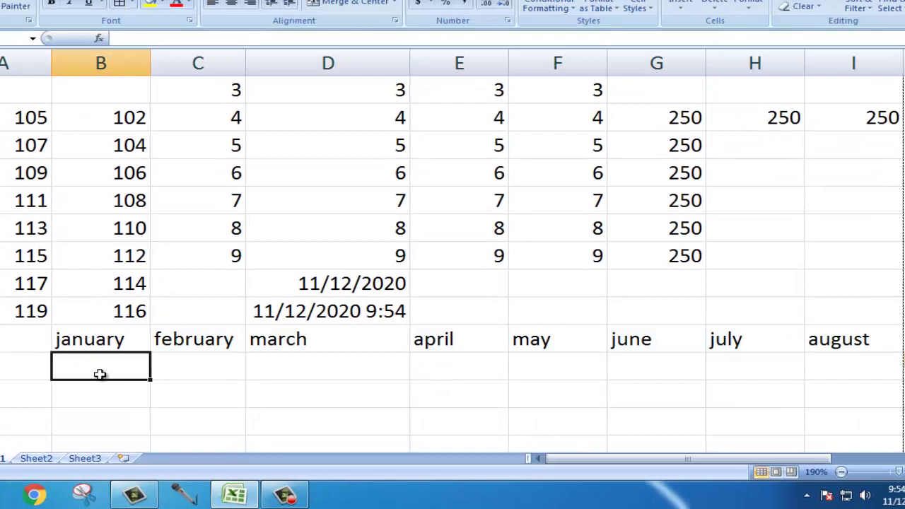
text(sat)
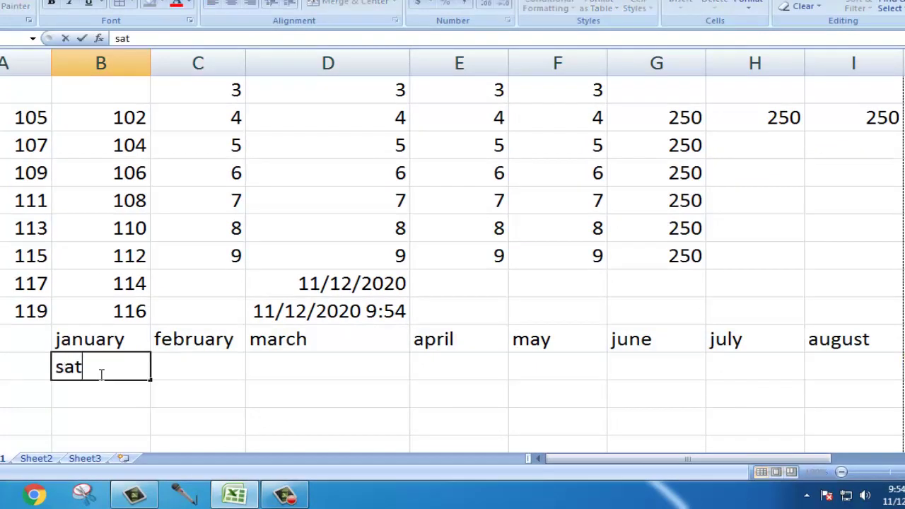
key(Return)
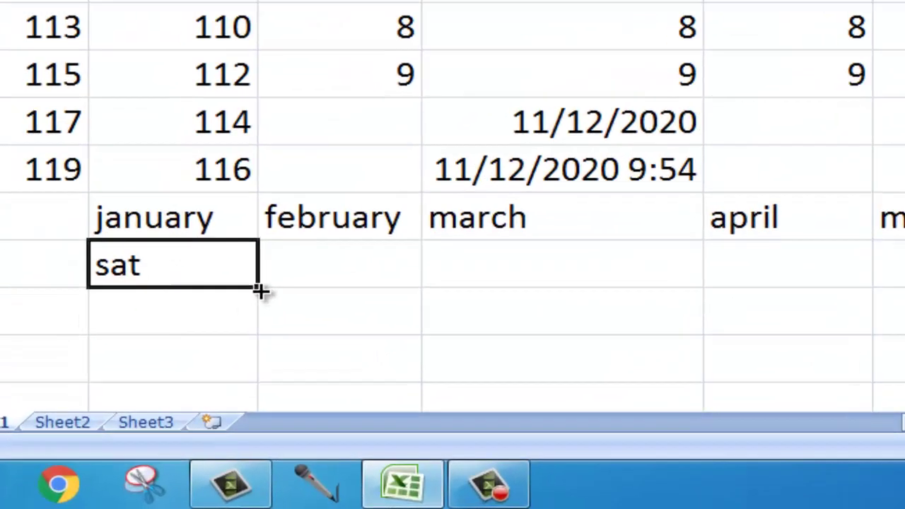
mouse_move(215, 324)
mouse_down()
mouse_move(669, 375)
mouse_move(901, 368)
mouse_up()
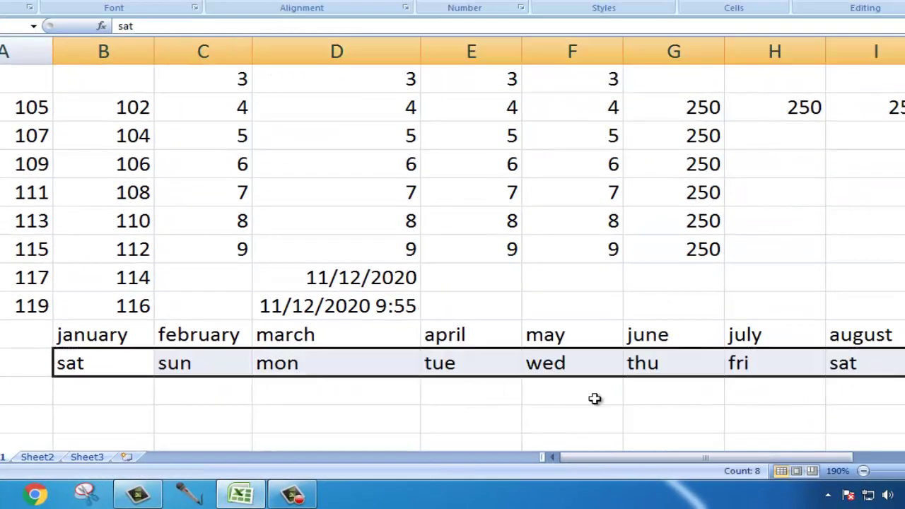
key(ctrl+z)
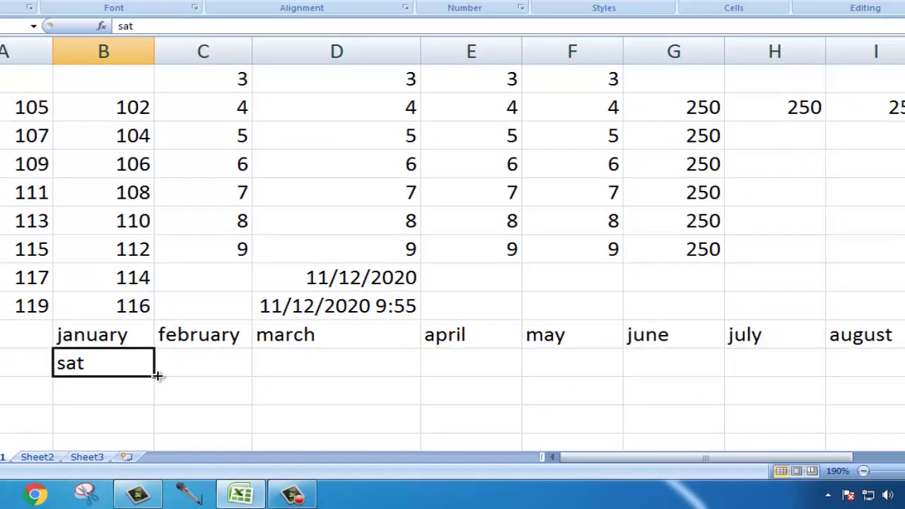
drag(156, 375, 883, 376)
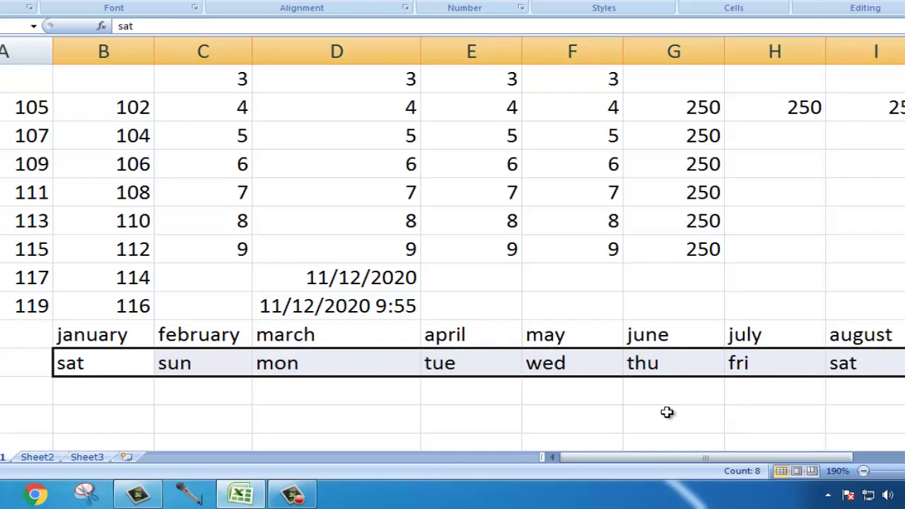
Clear the old 4–9 values from C17:D22 and enter 582 in C17.
scroll(477, 263, up, 1)
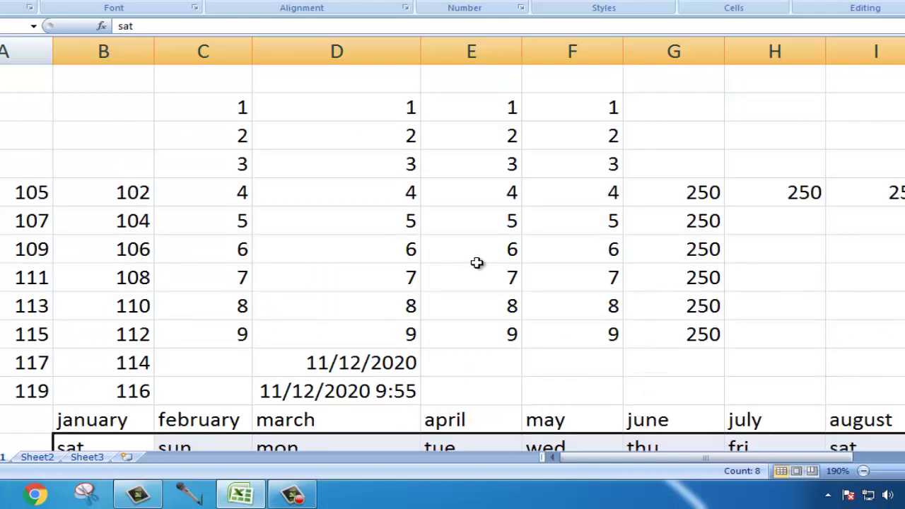
drag(231, 185, 299, 323)
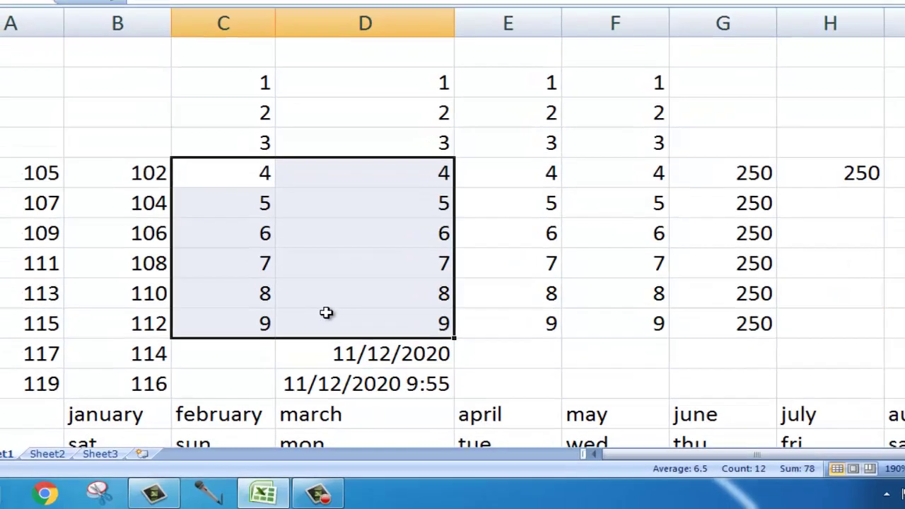
key(Delete)
click(264, 188)
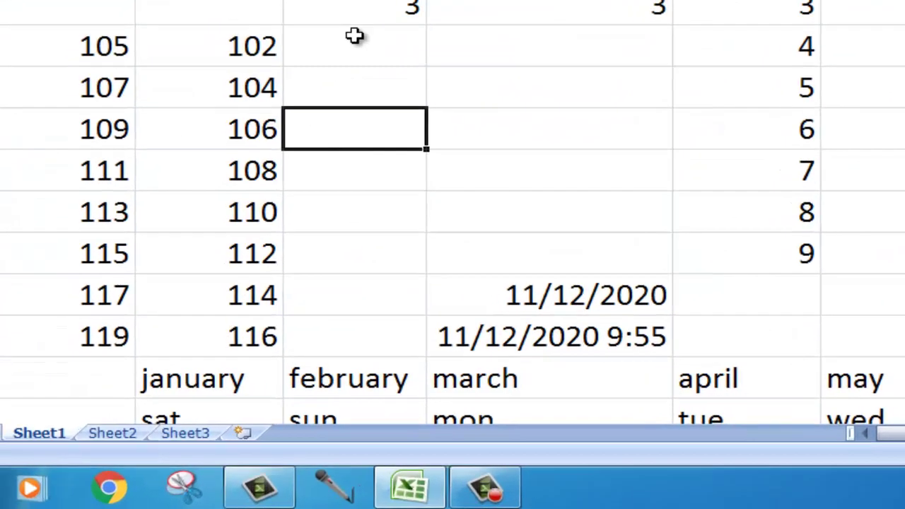
click(295, 92)
text(582)
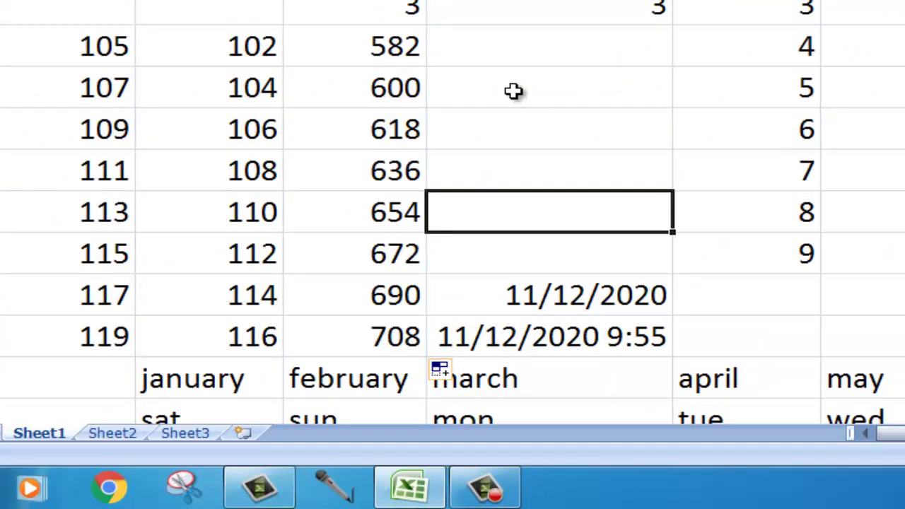
Start a new formula in D18 with an equals sign.
click(515, 89)
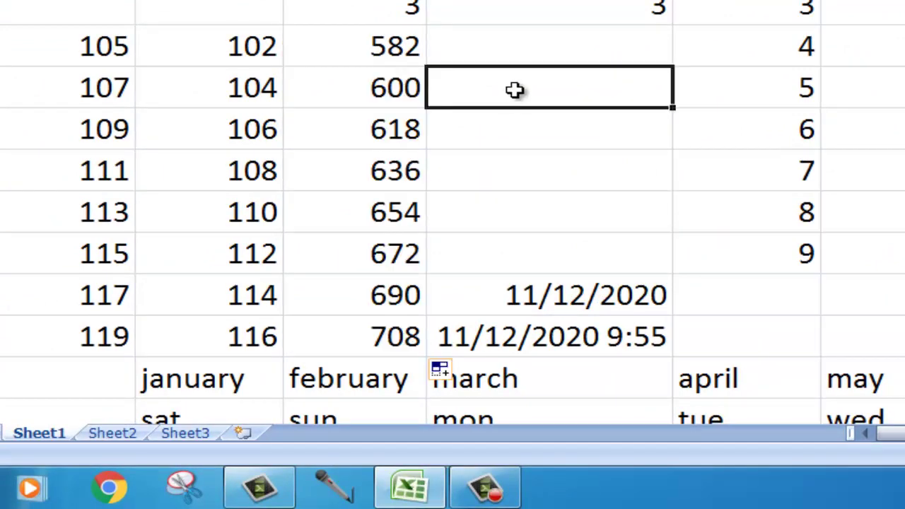
double_click(515, 89)
text(=)
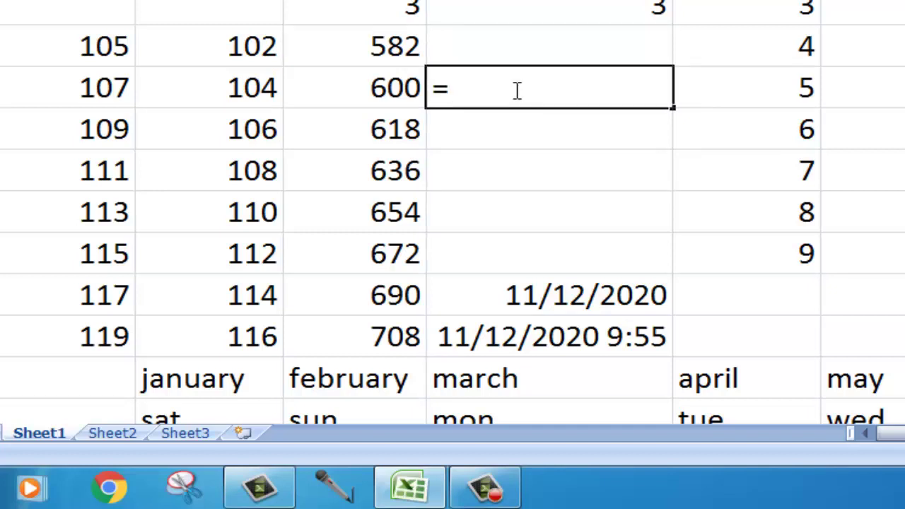
Complete D18 as =A17+C20 so it shows 741.
click(111, 44)
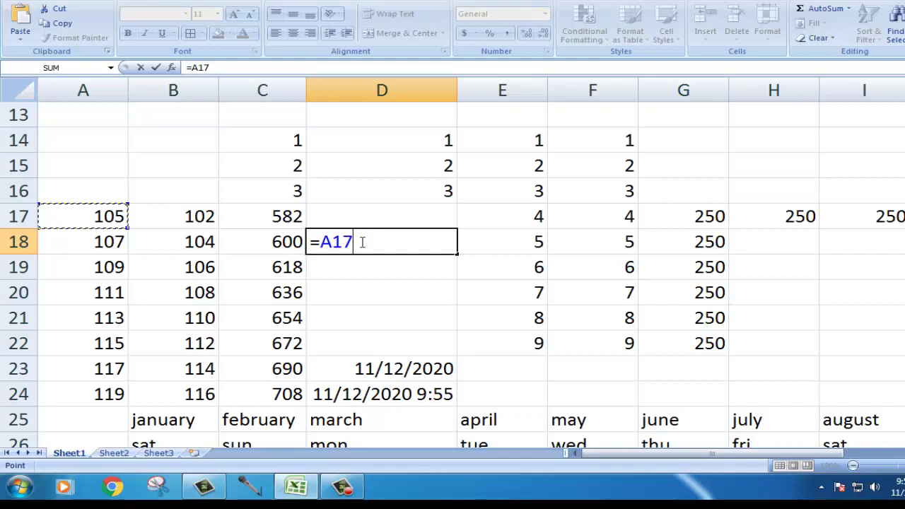
text(+)
drag(332, 242, 352, 241)
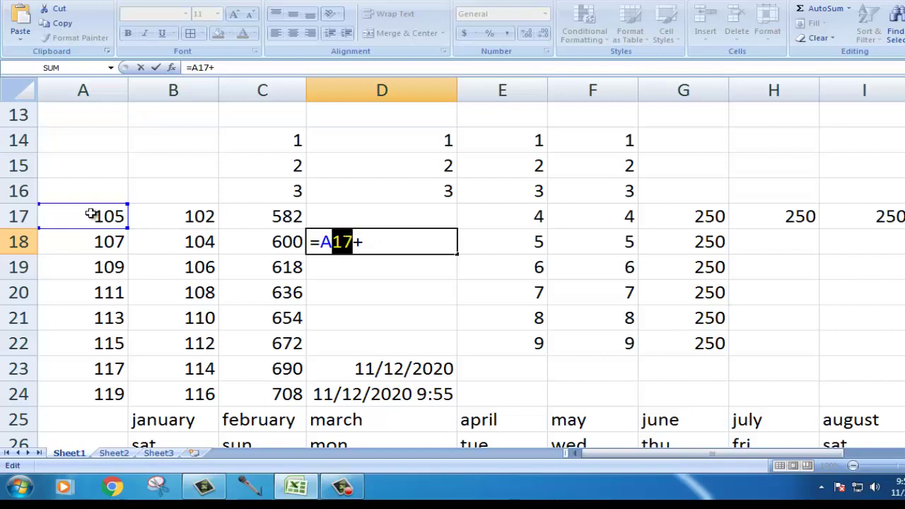
click(373, 243)
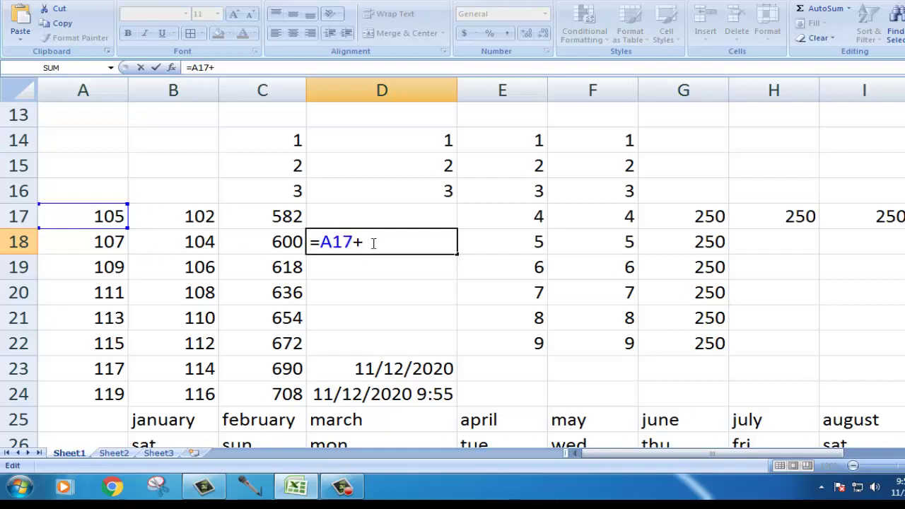
click(274, 290)
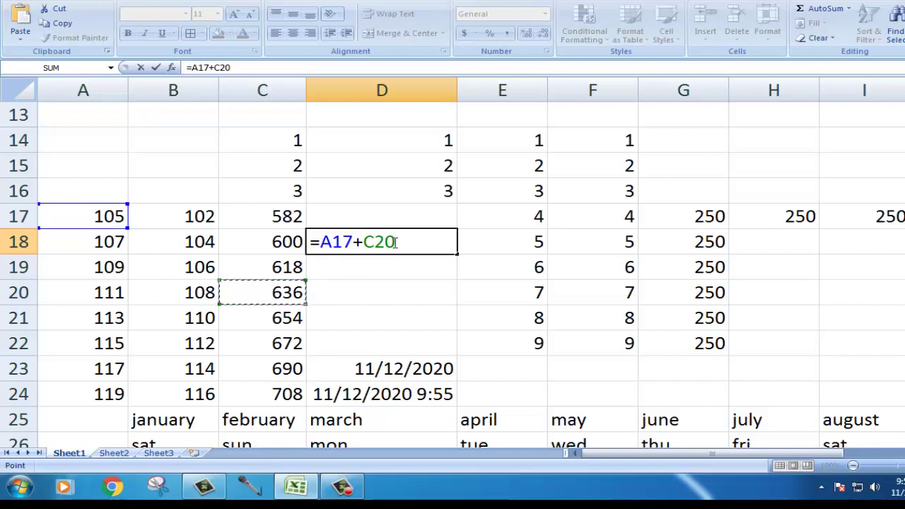
key(Return)
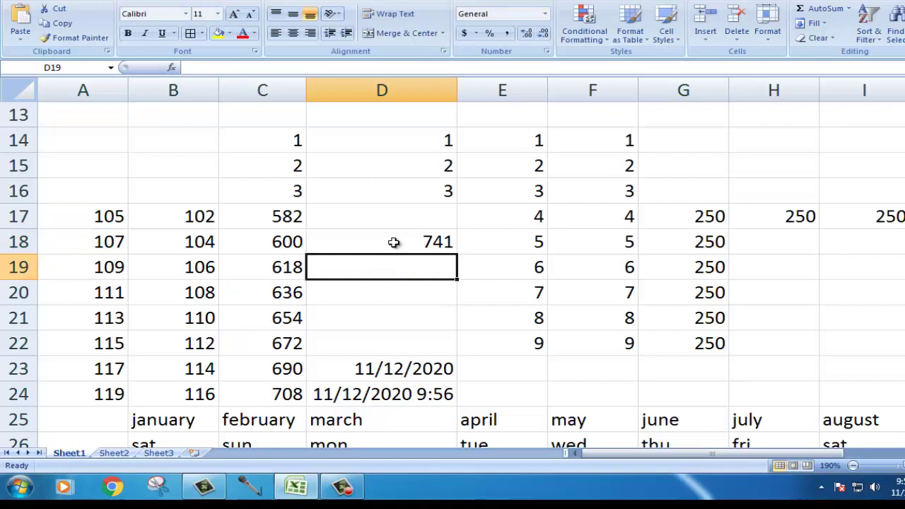
Enter =C23-B21 in D19, giving 580.
text(=)
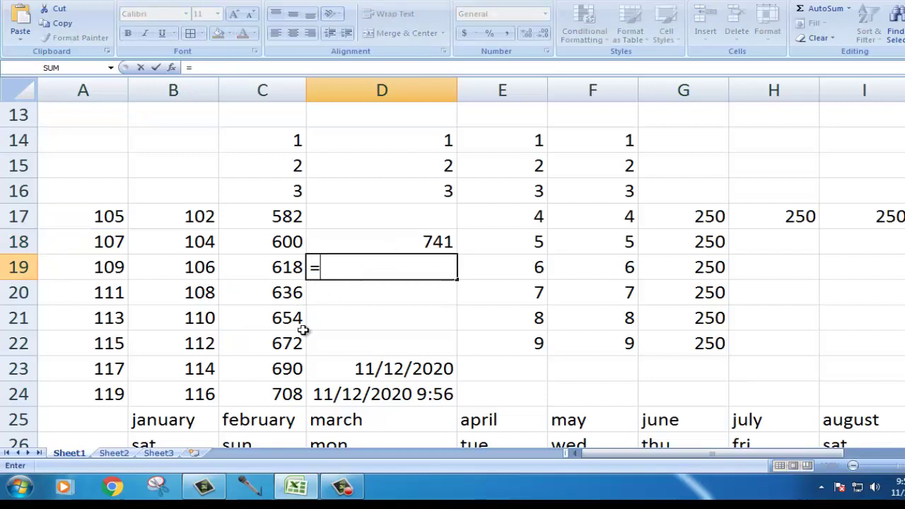
click(285, 371)
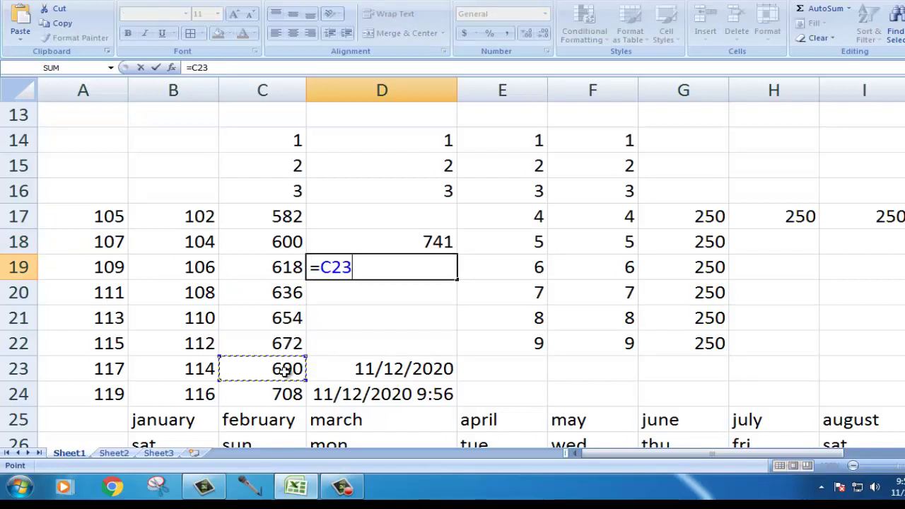
text(-)
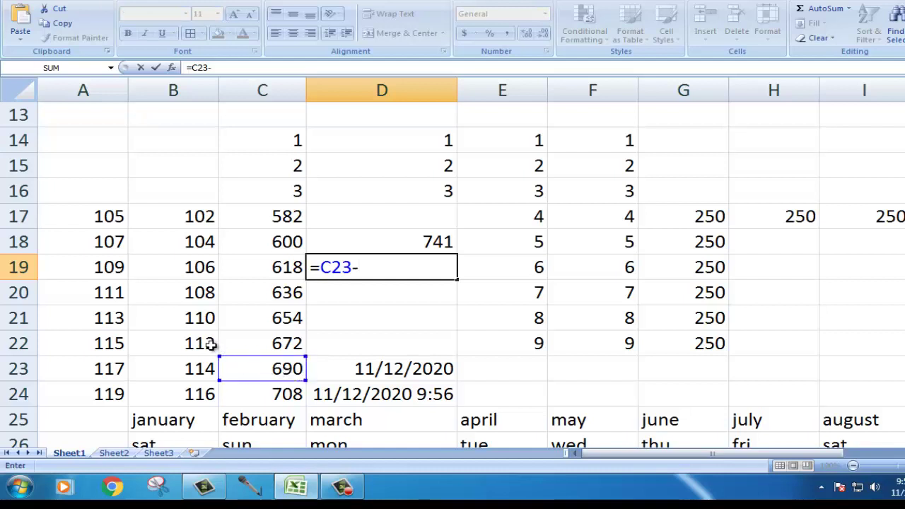
click(188, 322)
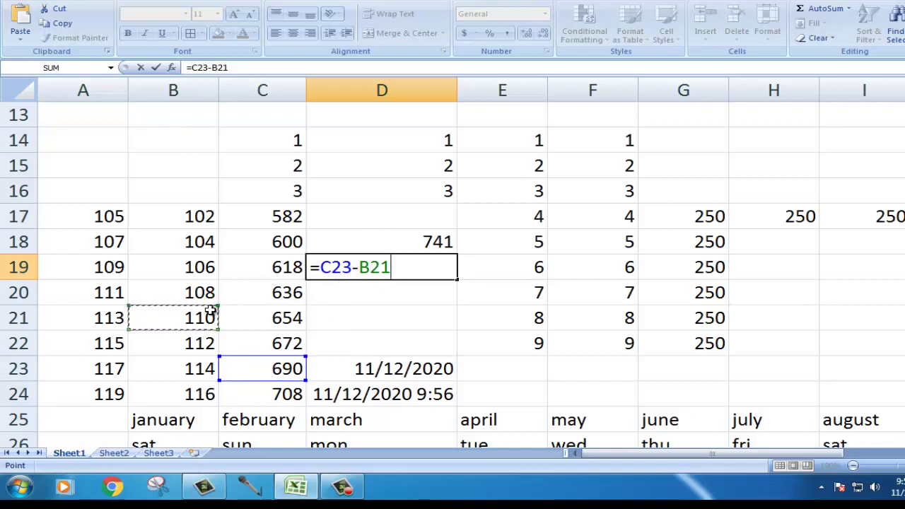
key(Return)
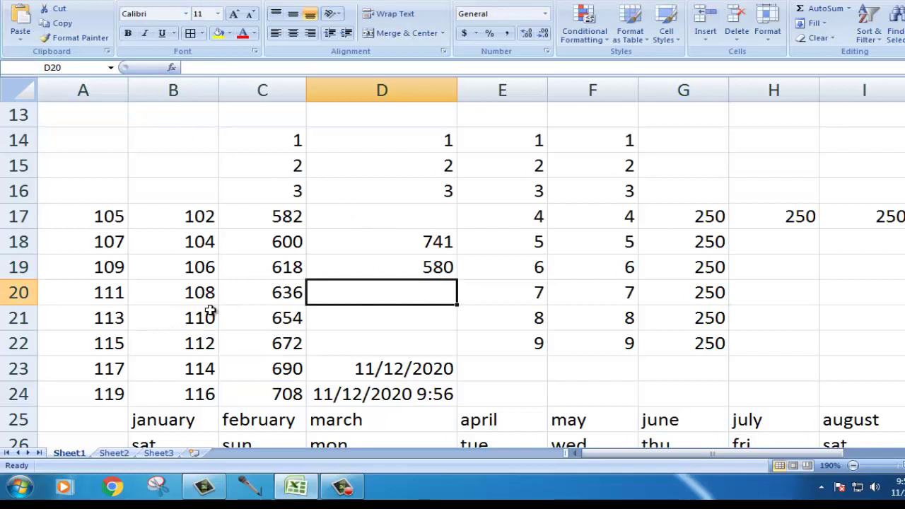
Enter =A17*C20 in D20, giving 66780.
text(=)
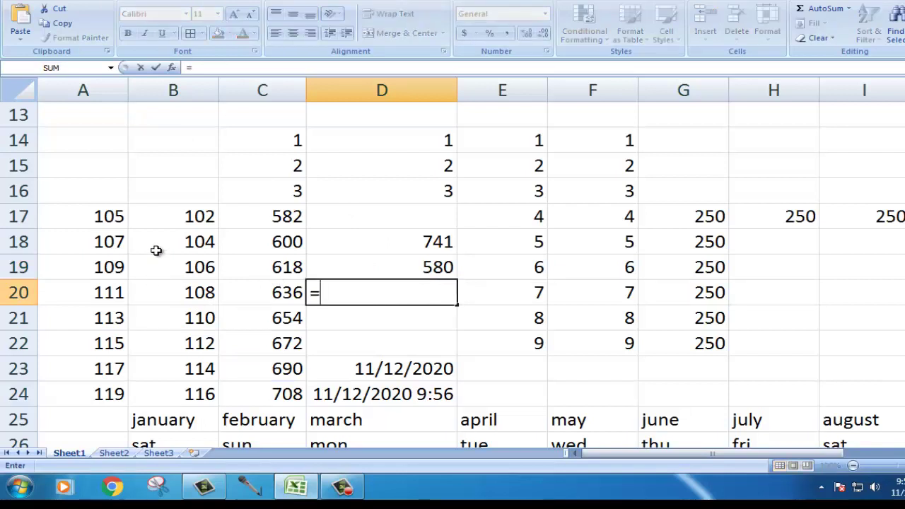
click(107, 219)
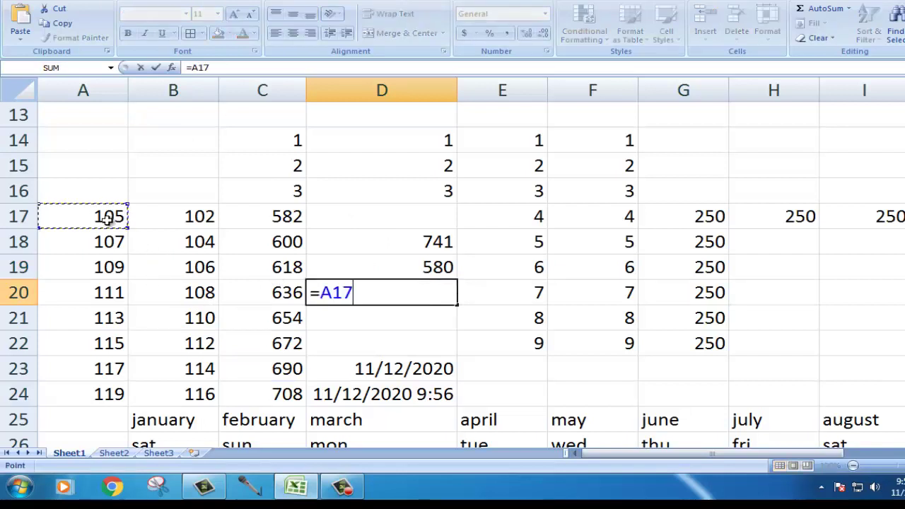
text(*)
click(236, 292)
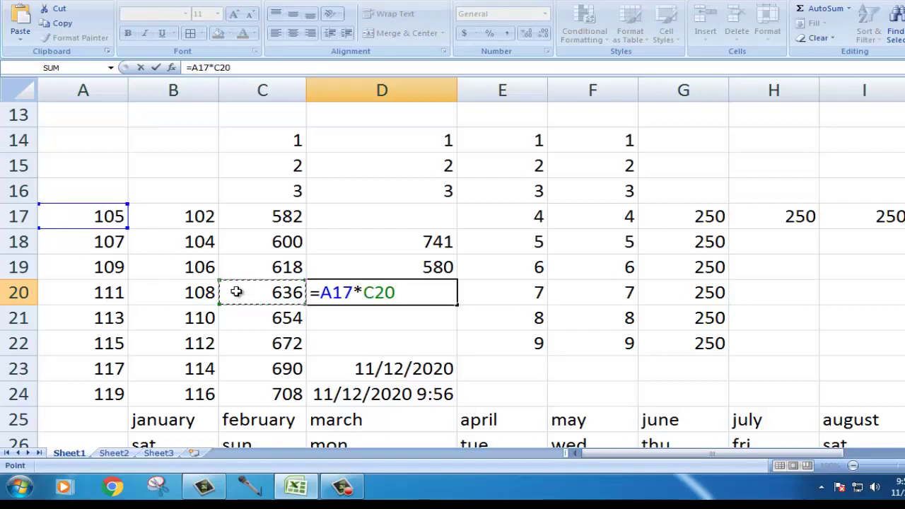
key(Return)
Enter =C22/A18 in D21, giving 6.280373832.
text(=)
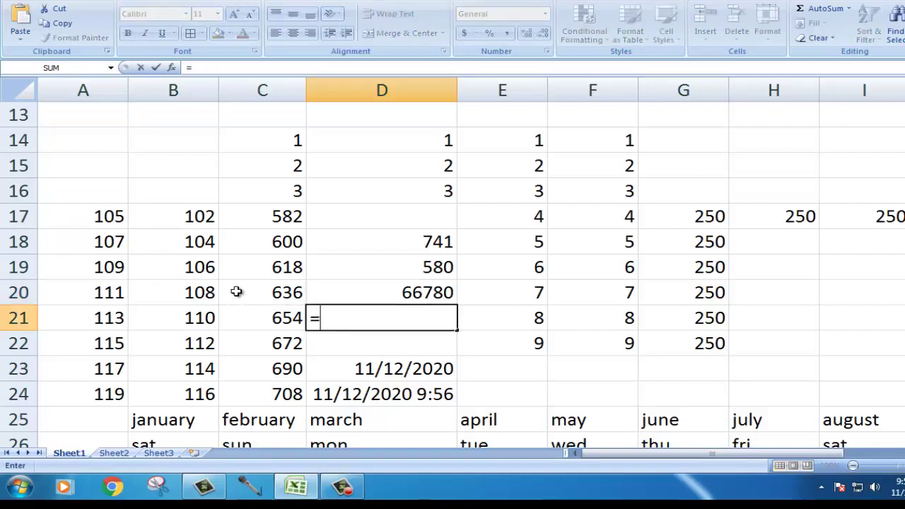
click(288, 345)
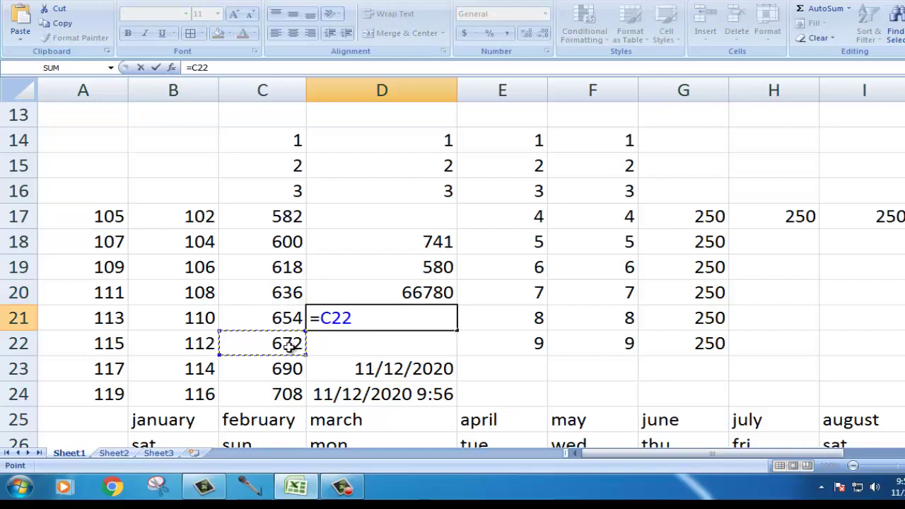
text(/)
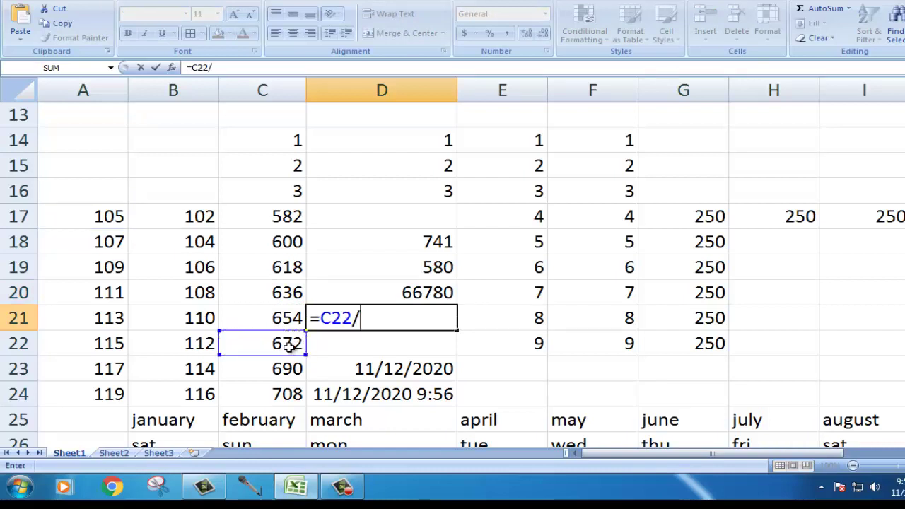
click(112, 247)
key(Return)
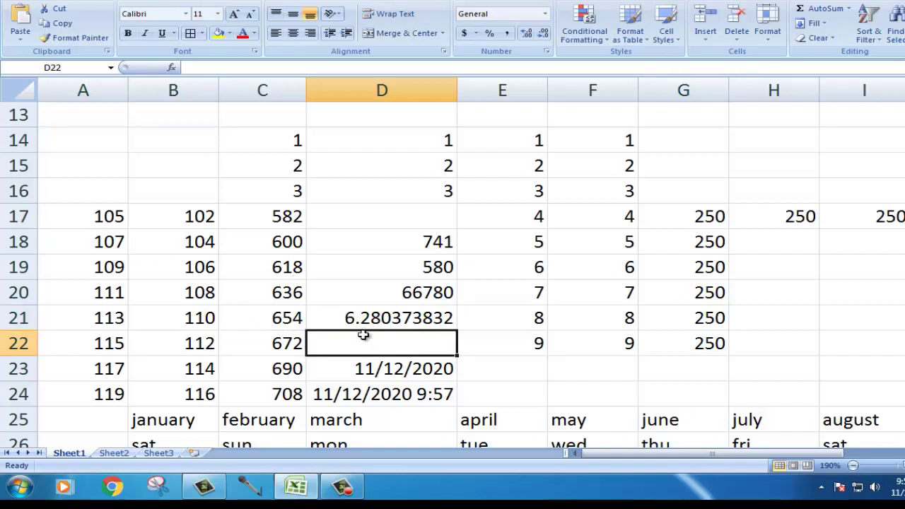
Shade cell D22 with a yellow fill.
click(219, 33)
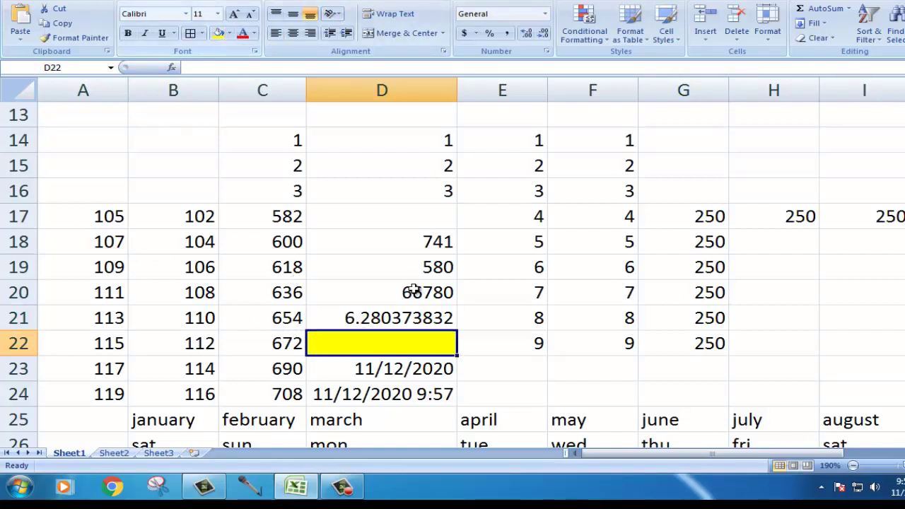
click(422, 316)
click(368, 352)
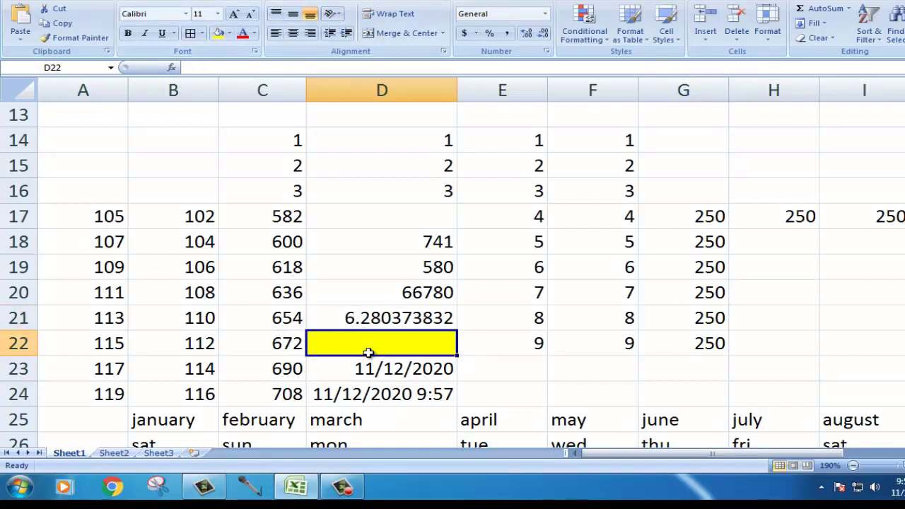
Enter =C23*10% in D22 to show 69, then recheck the formula.
text(=)
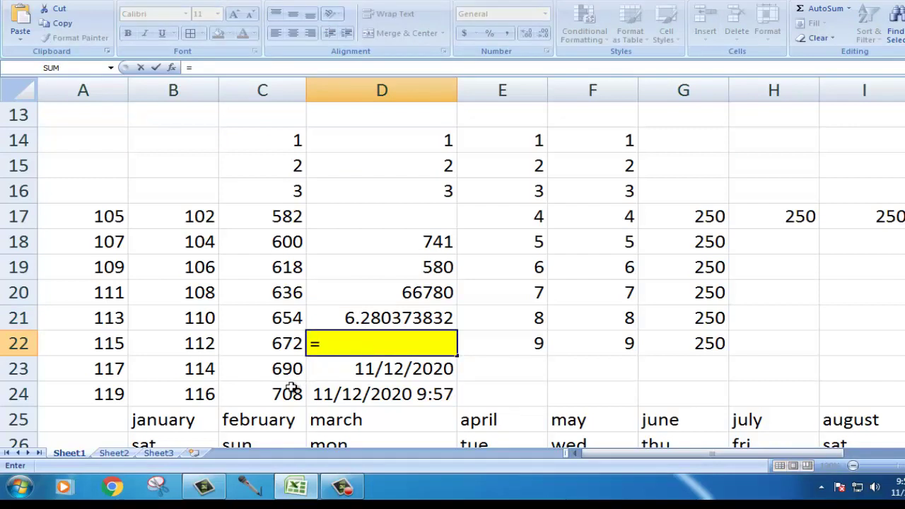
click(272, 372)
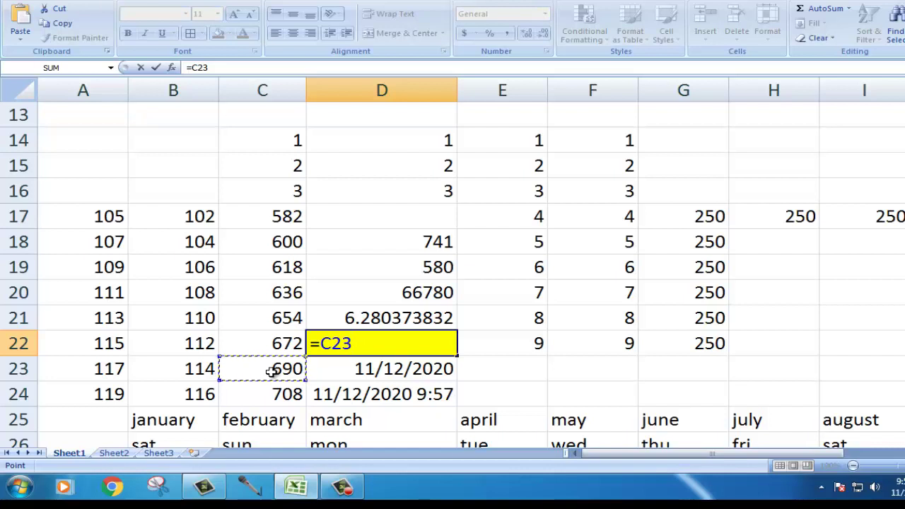
text(*)
text(10)
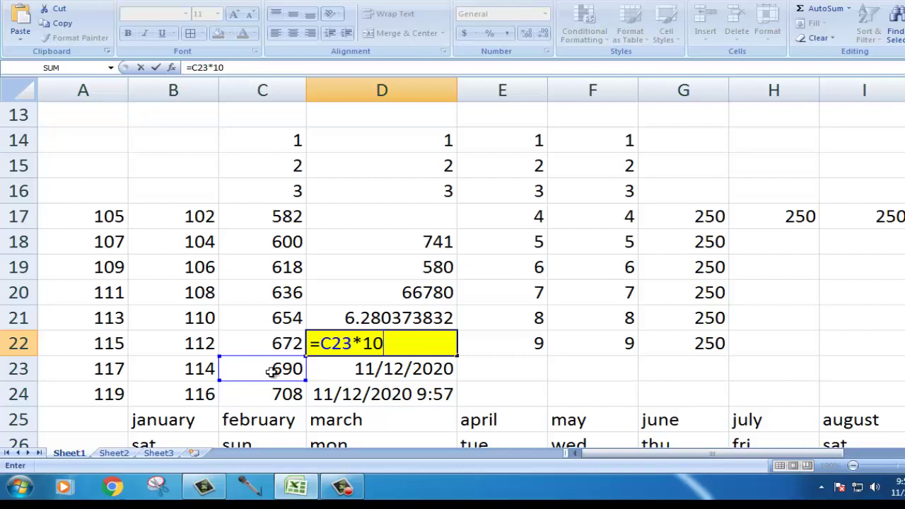
text(%)
key(Return)
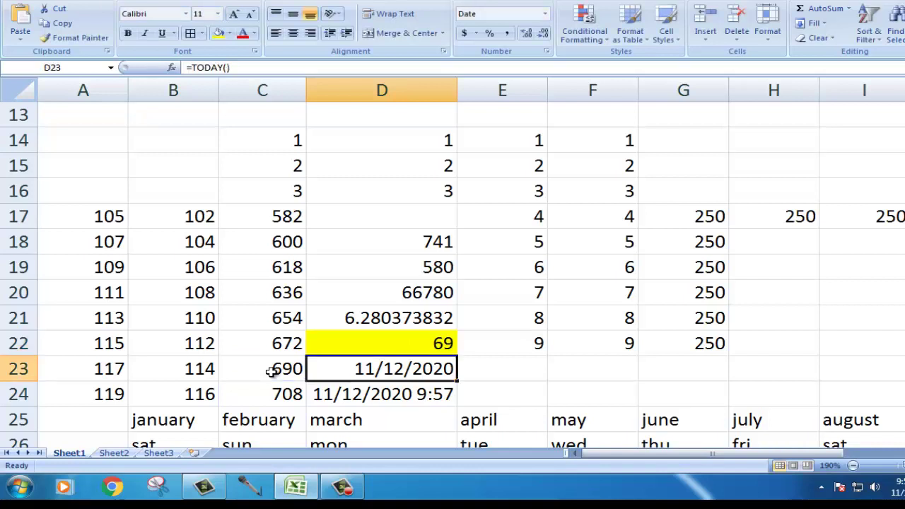
click(385, 341)
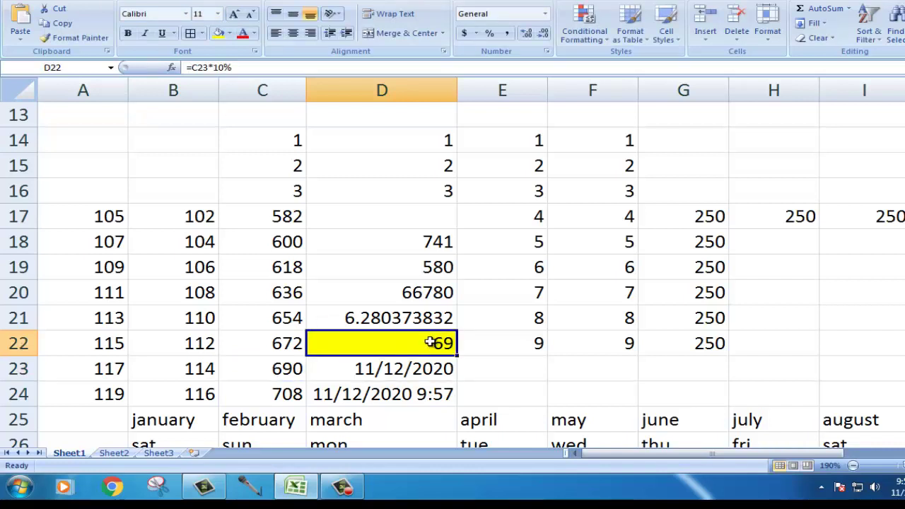
click(290, 367)
click(446, 348)
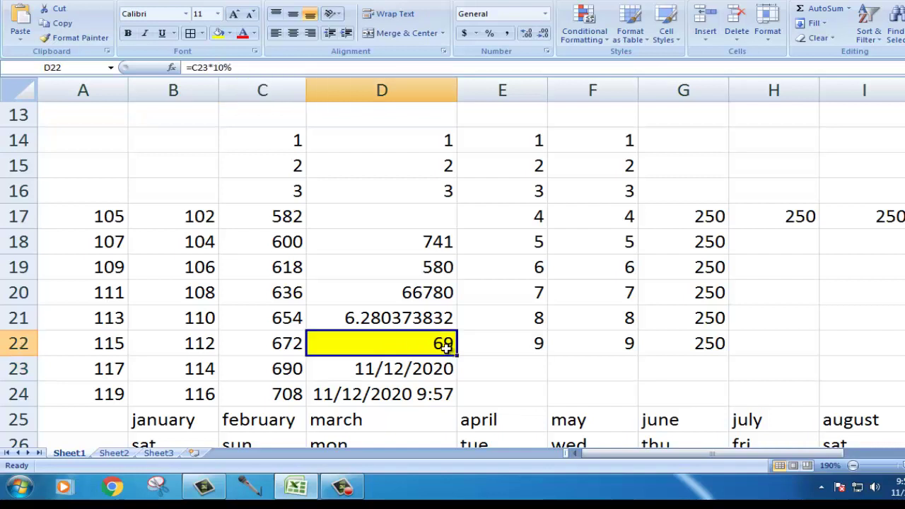